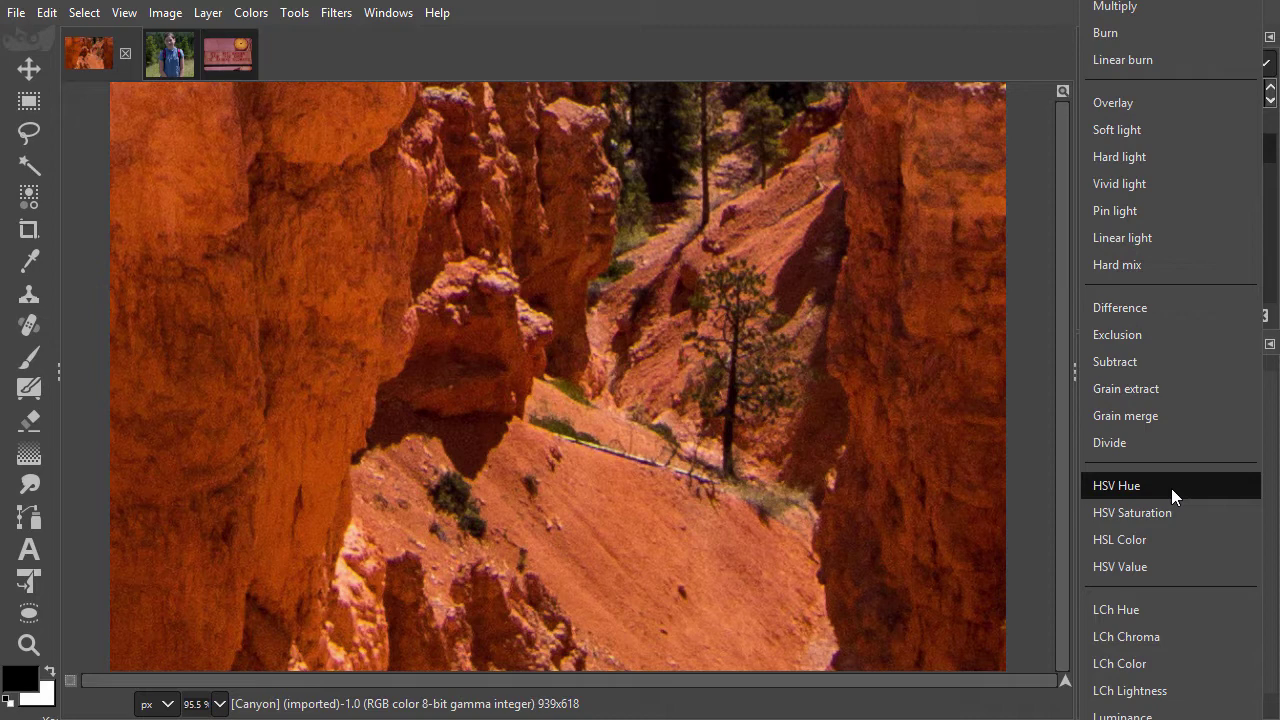
Step: Preview a canyon Levels adjustment with midtone gamma 0.59, toggling Preview to compare
click(1035, 479)
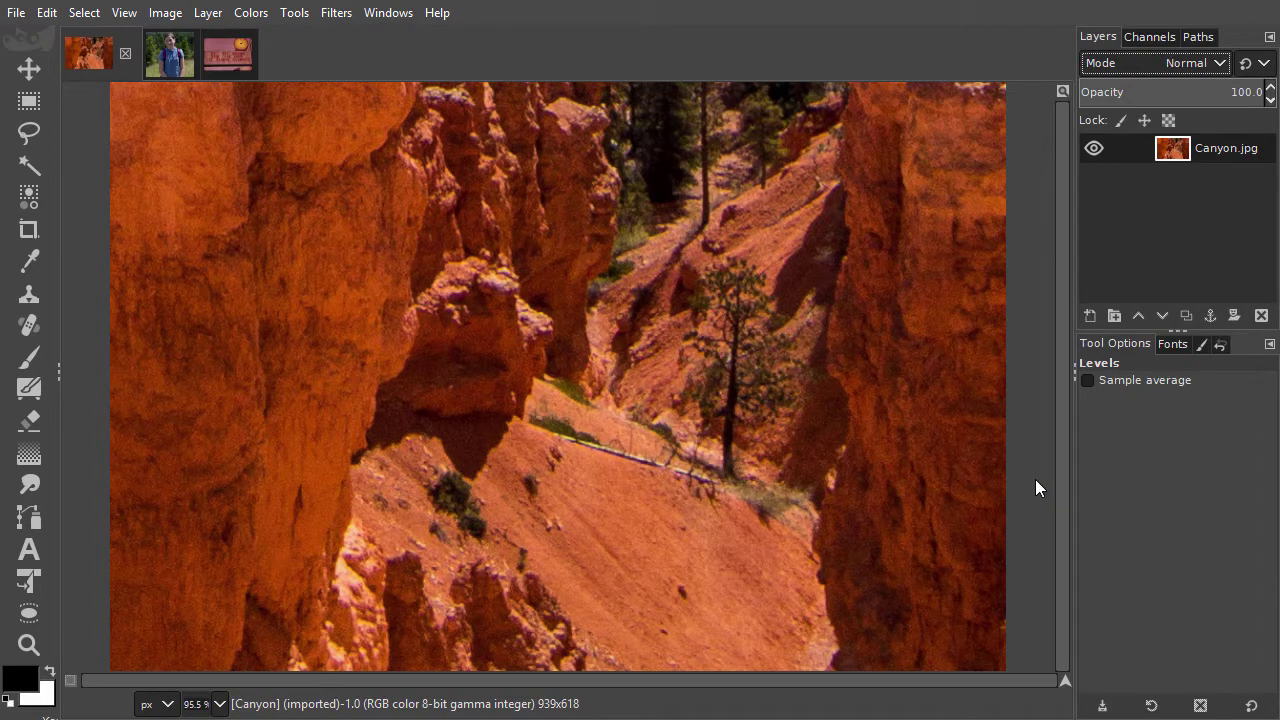
click(1035, 479)
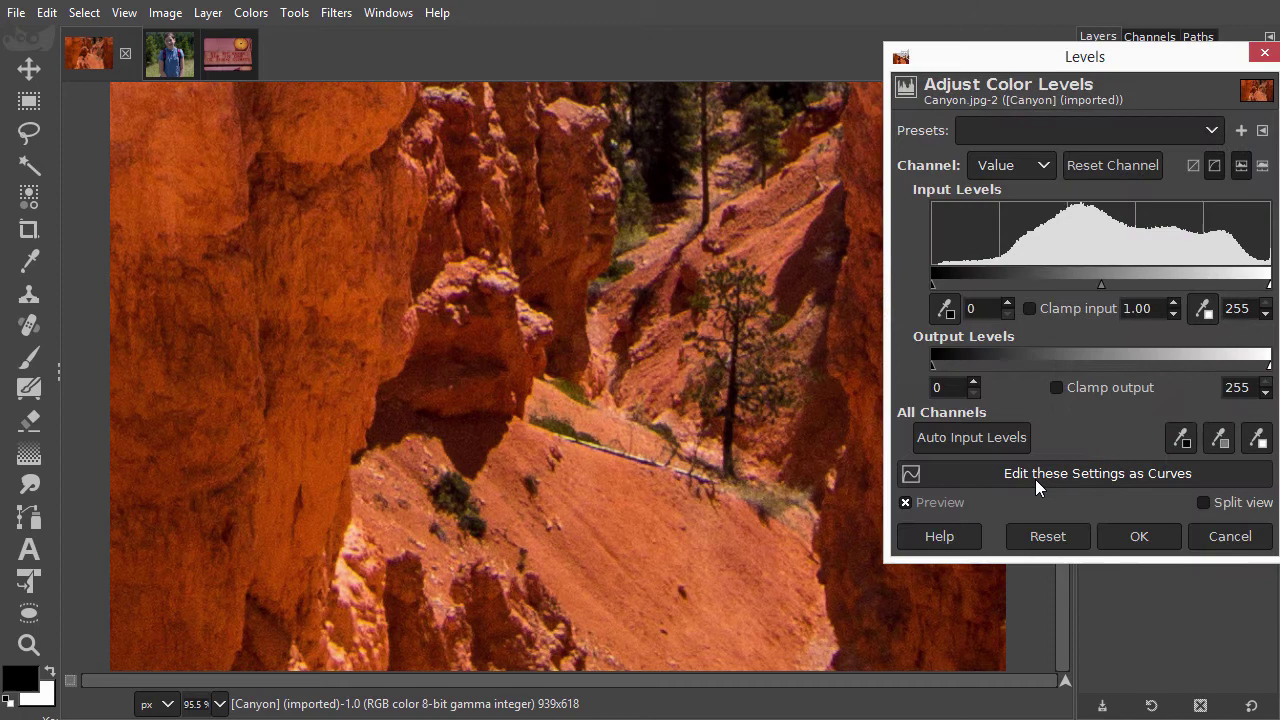
drag(1100, 285, 1139, 283)
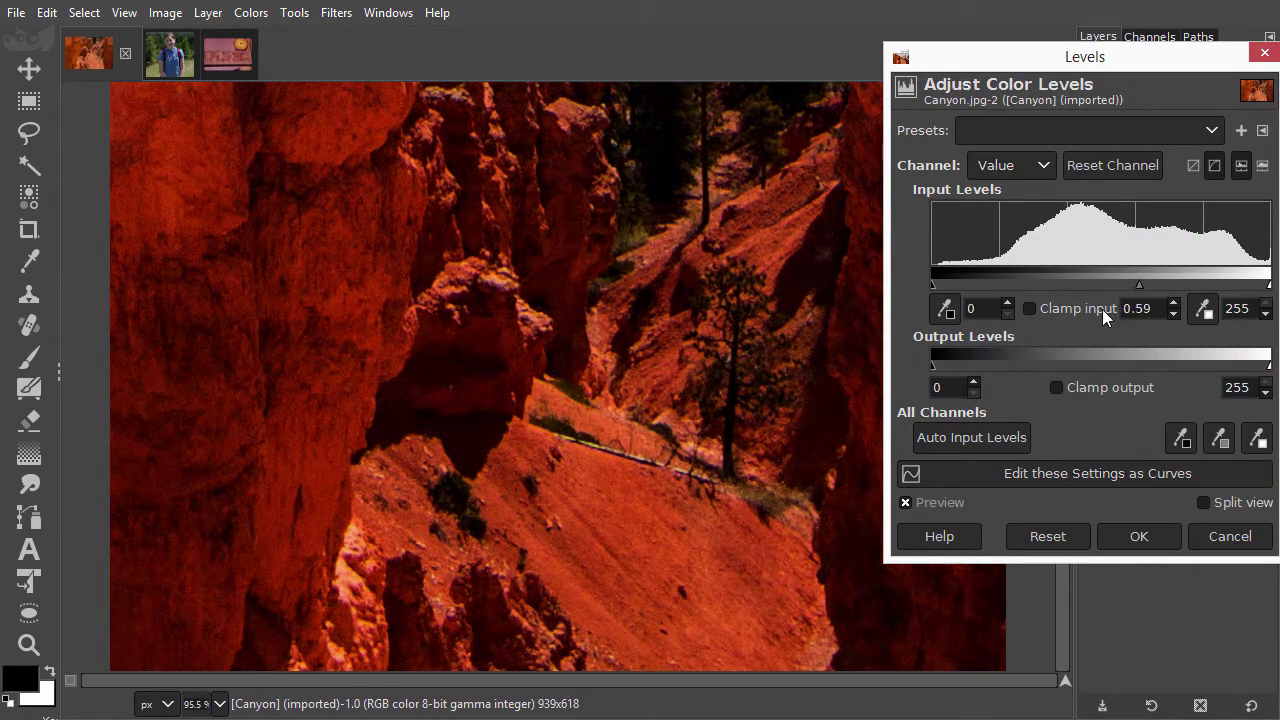
click(906, 502)
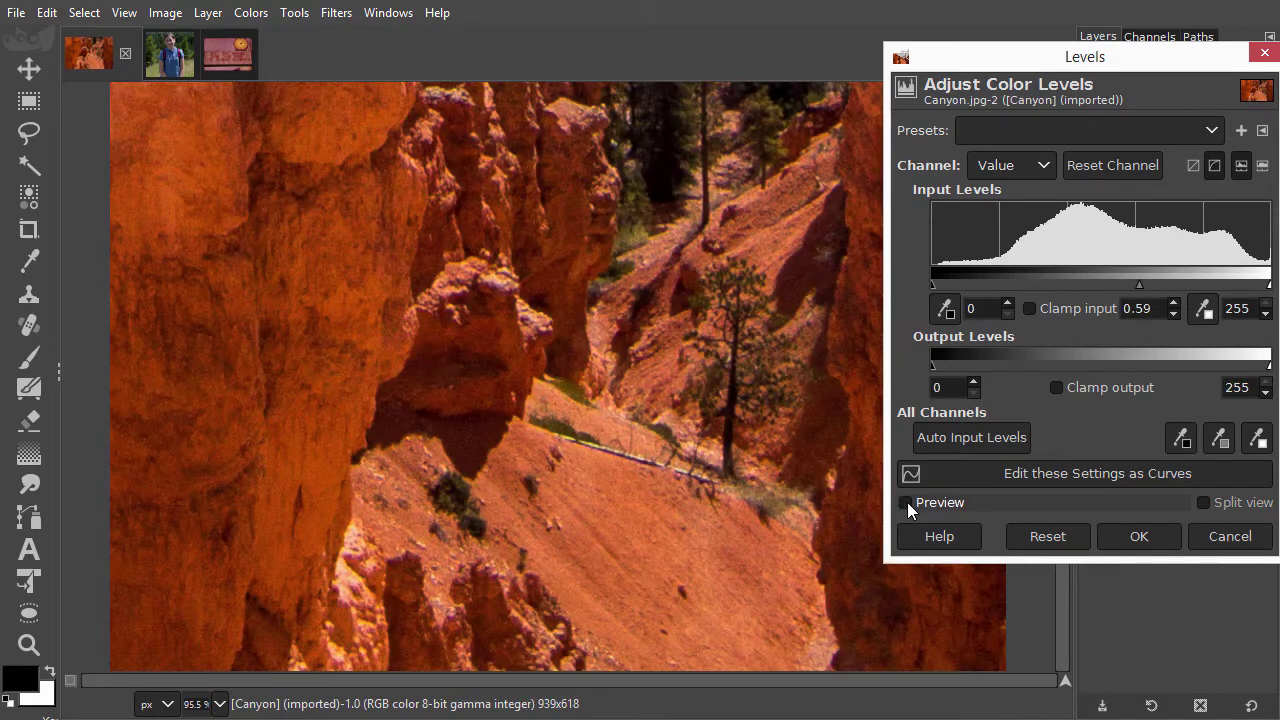
click(906, 502)
click(906, 502)
click(906, 502)
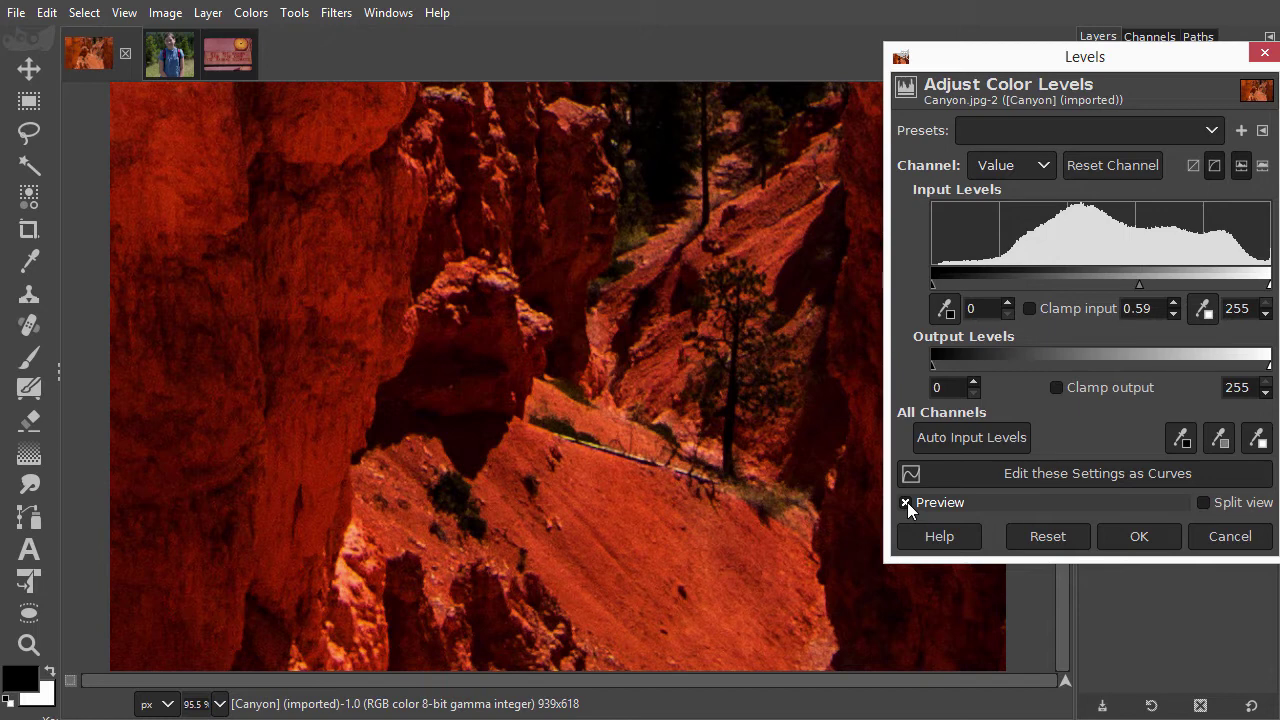
Step: Cancel Levels and duplicate the canyon layer, setting the copy to HSV Hue mode
click(1240, 540)
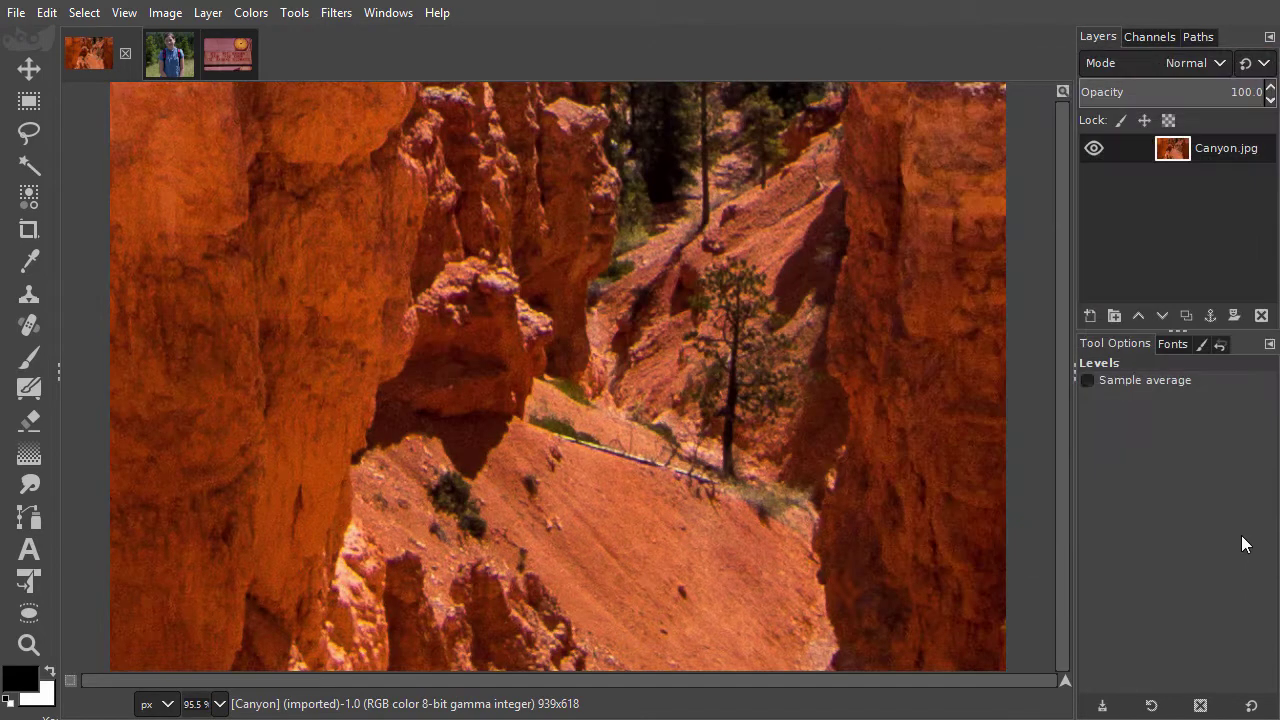
click(1187, 315)
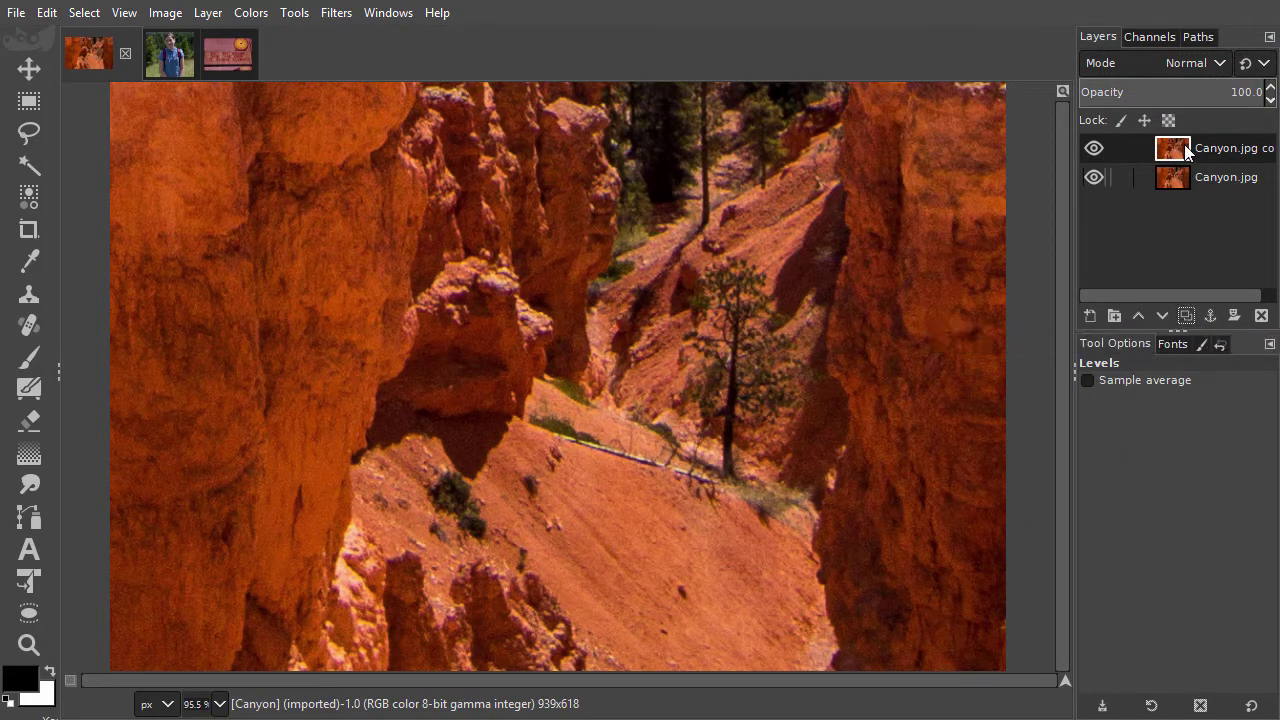
click(1188, 62)
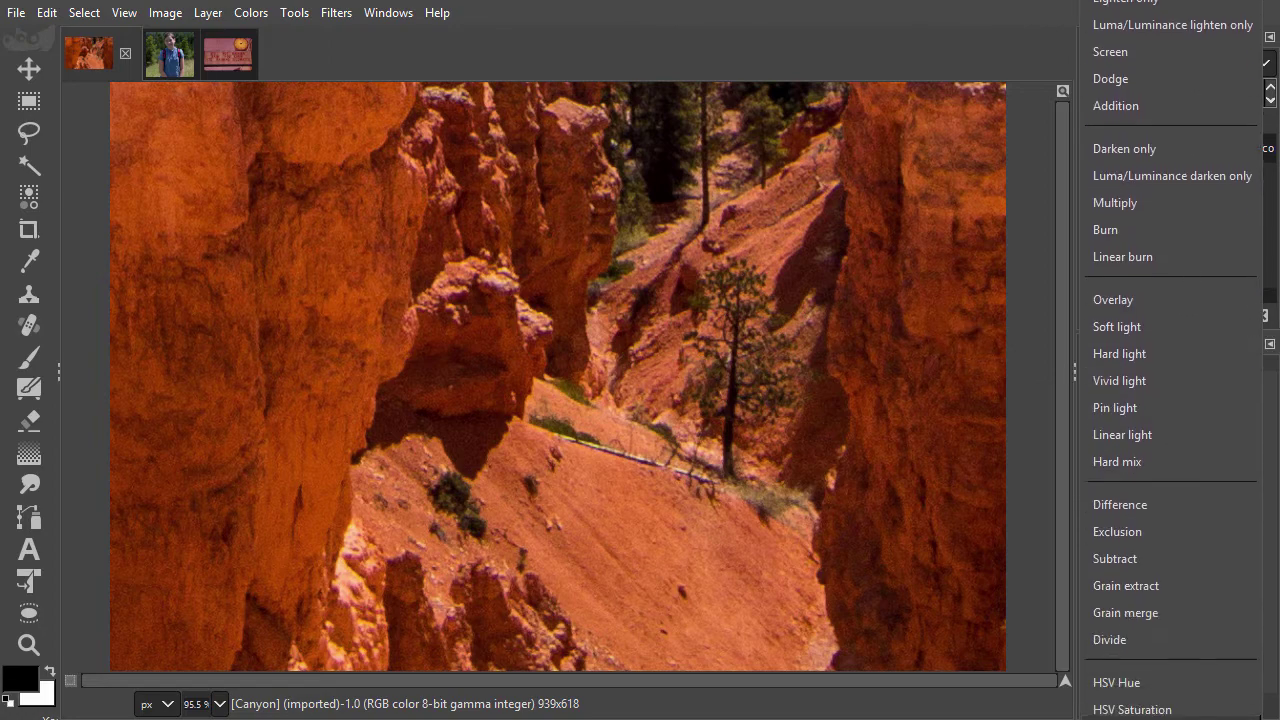
scroll(1144, 636, down, 3)
click(1139, 487)
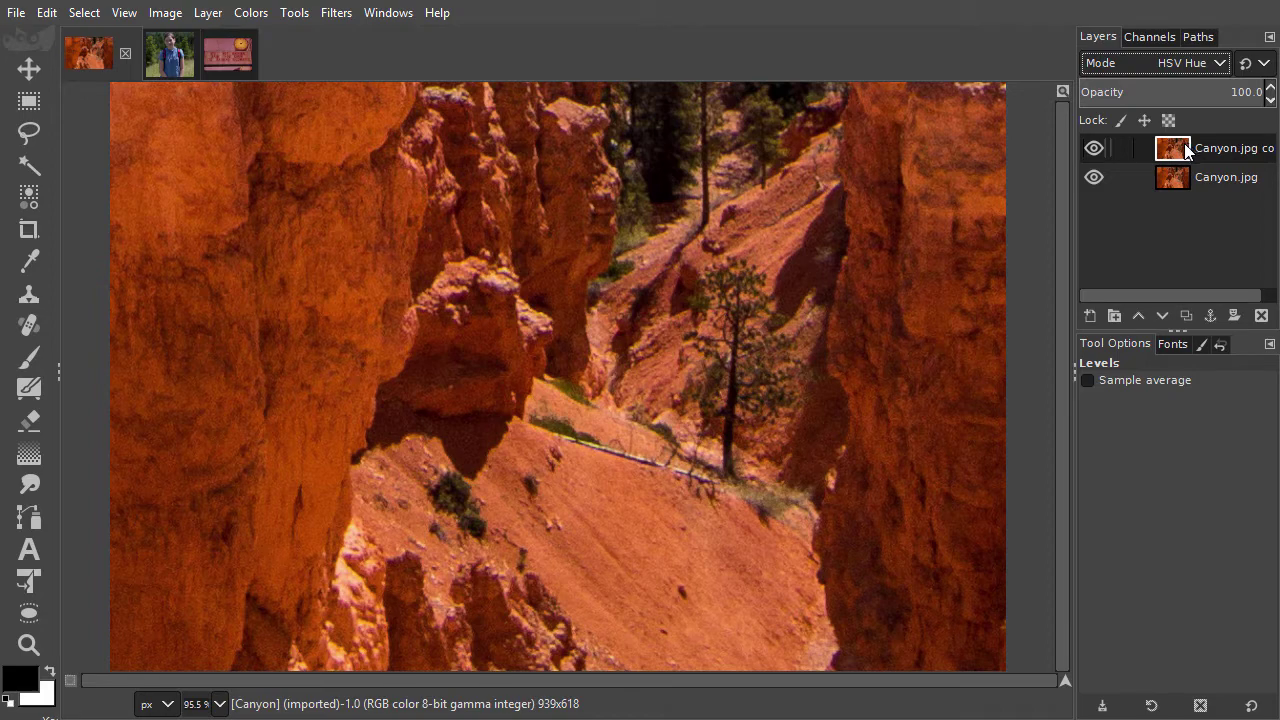
Step: Darken the original canyon layer with Levels at midtone gamma 0.50
click(1173, 177)
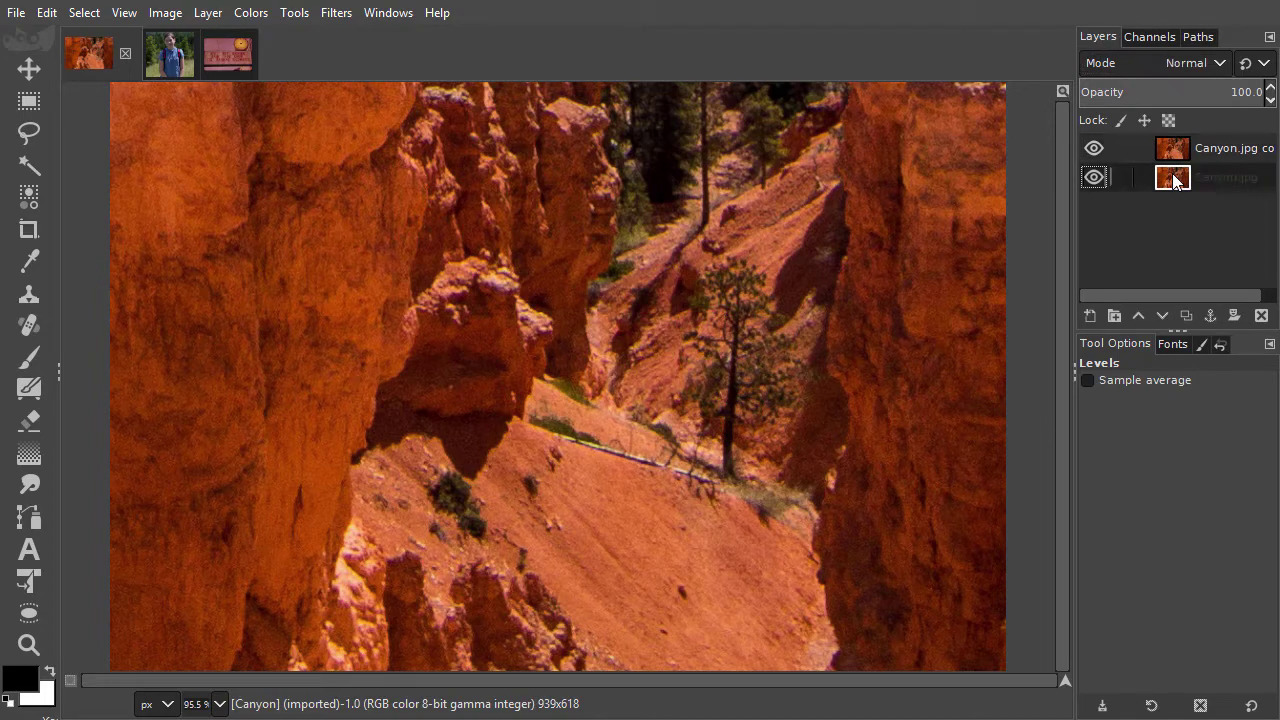
key(ctrl+shift+f)
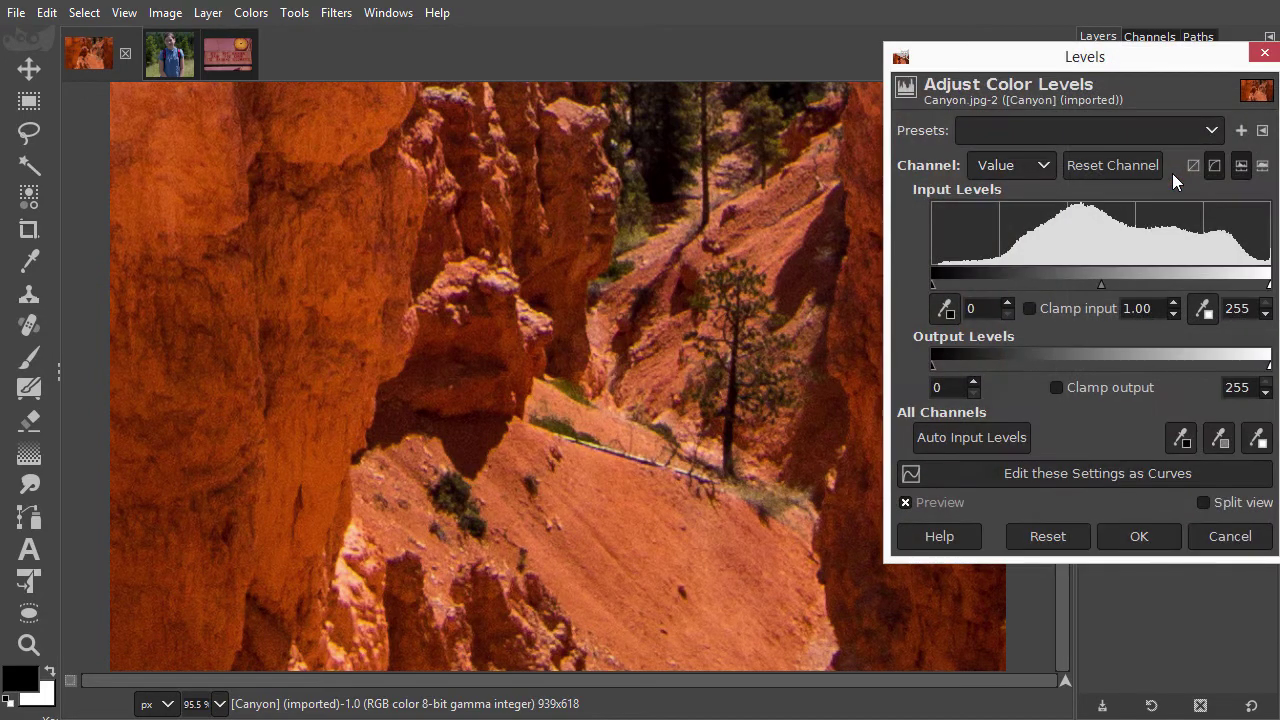
click(1101, 284)
drag(1101, 284, 1143, 278)
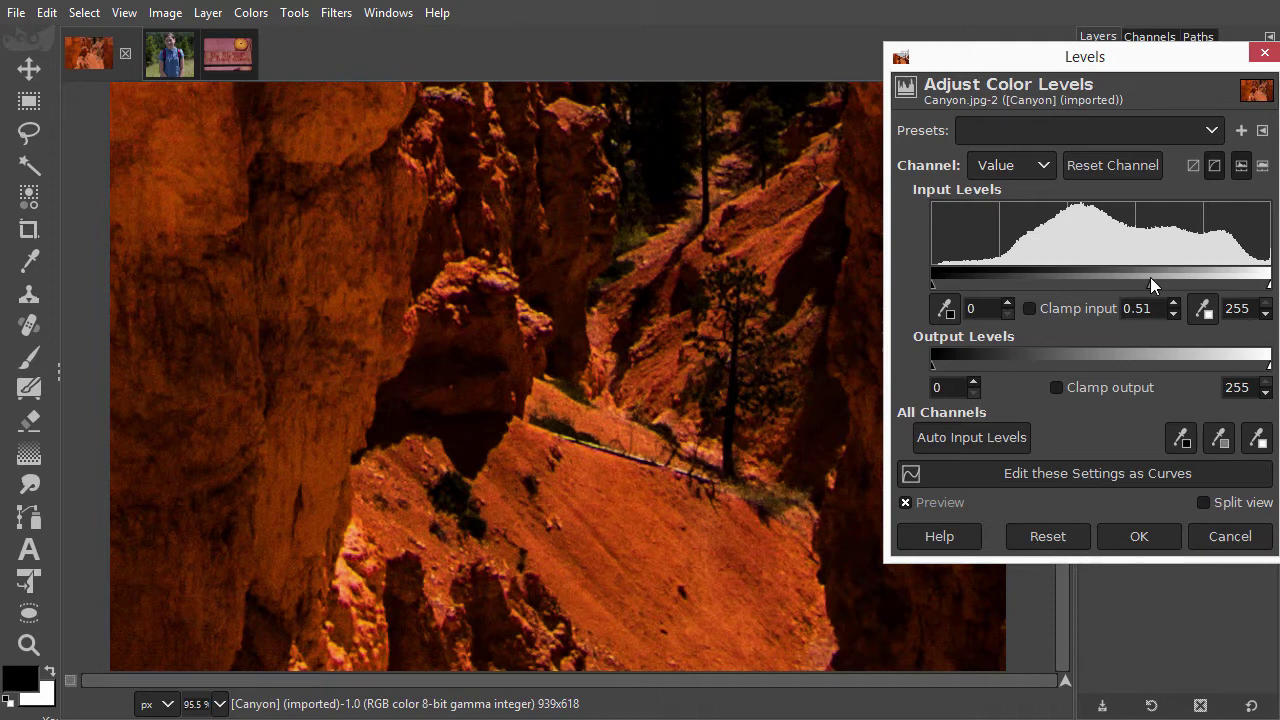
drag(1150, 277, 1152, 277)
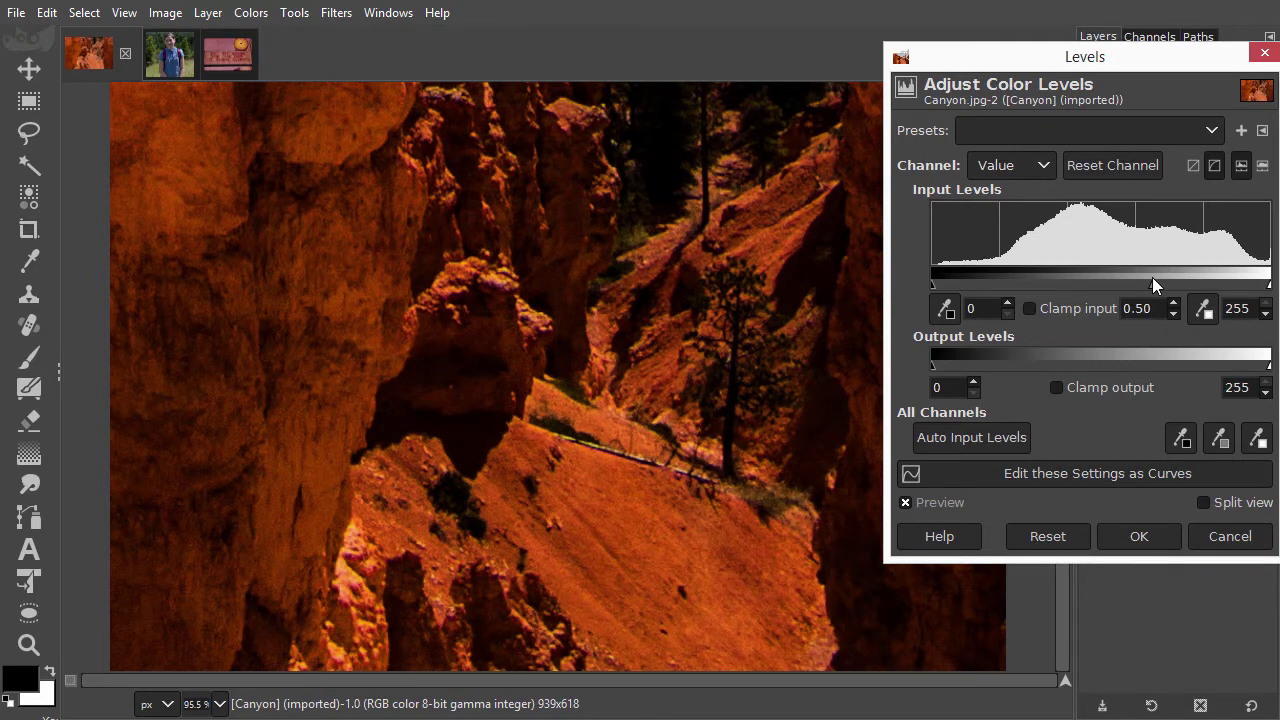
click(1140, 537)
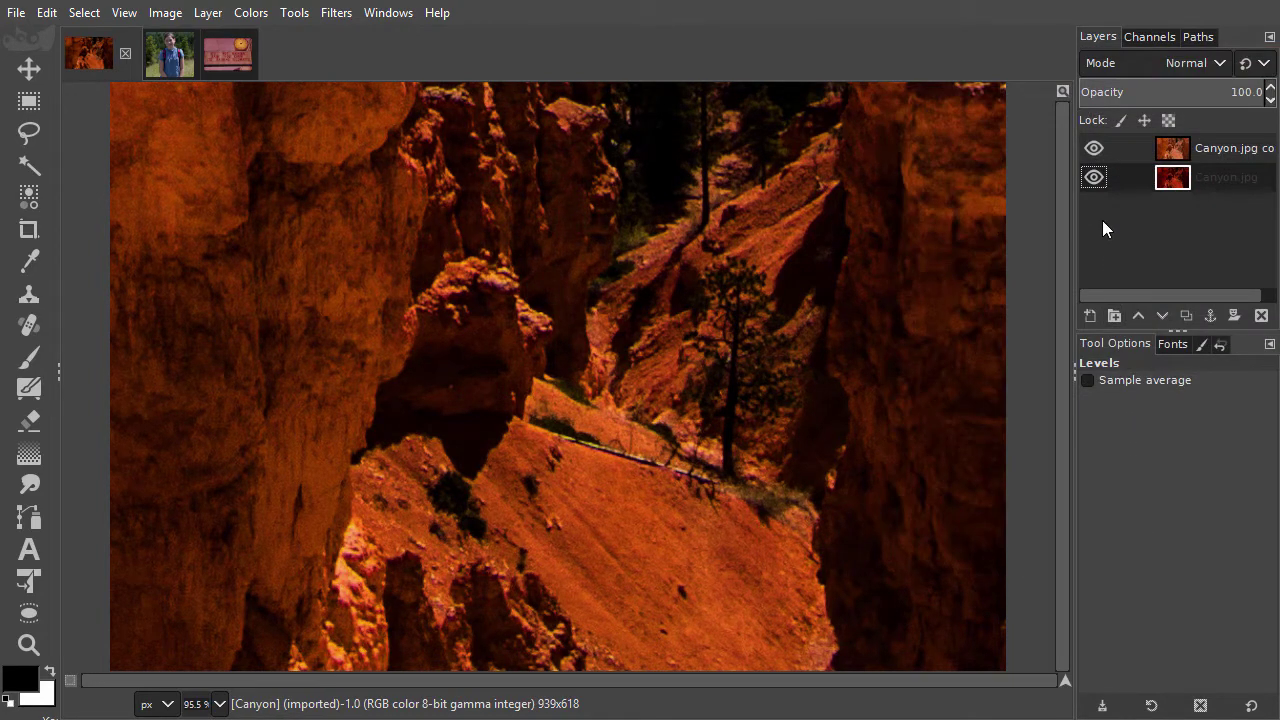
Step: Toggle the HSV Hue copy's visibility to compare, then select that copy
click(1095, 148)
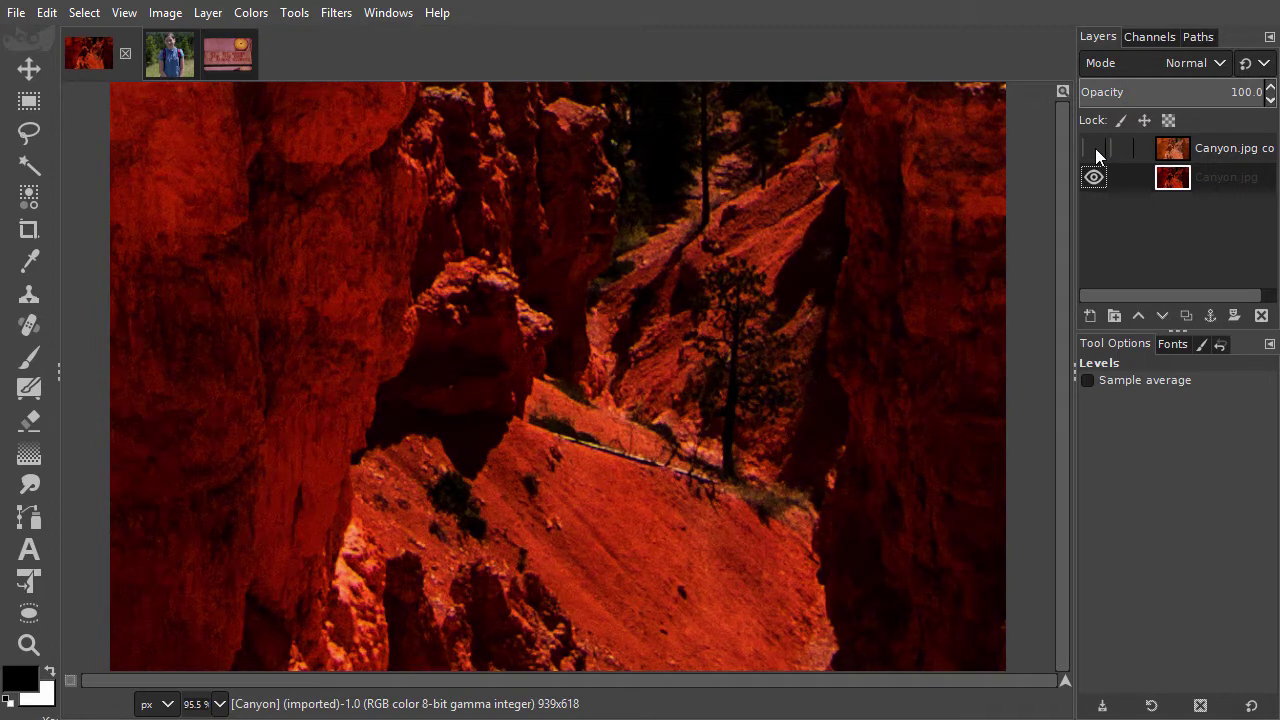
click(1095, 148)
click(1095, 148)
click(1095, 148)
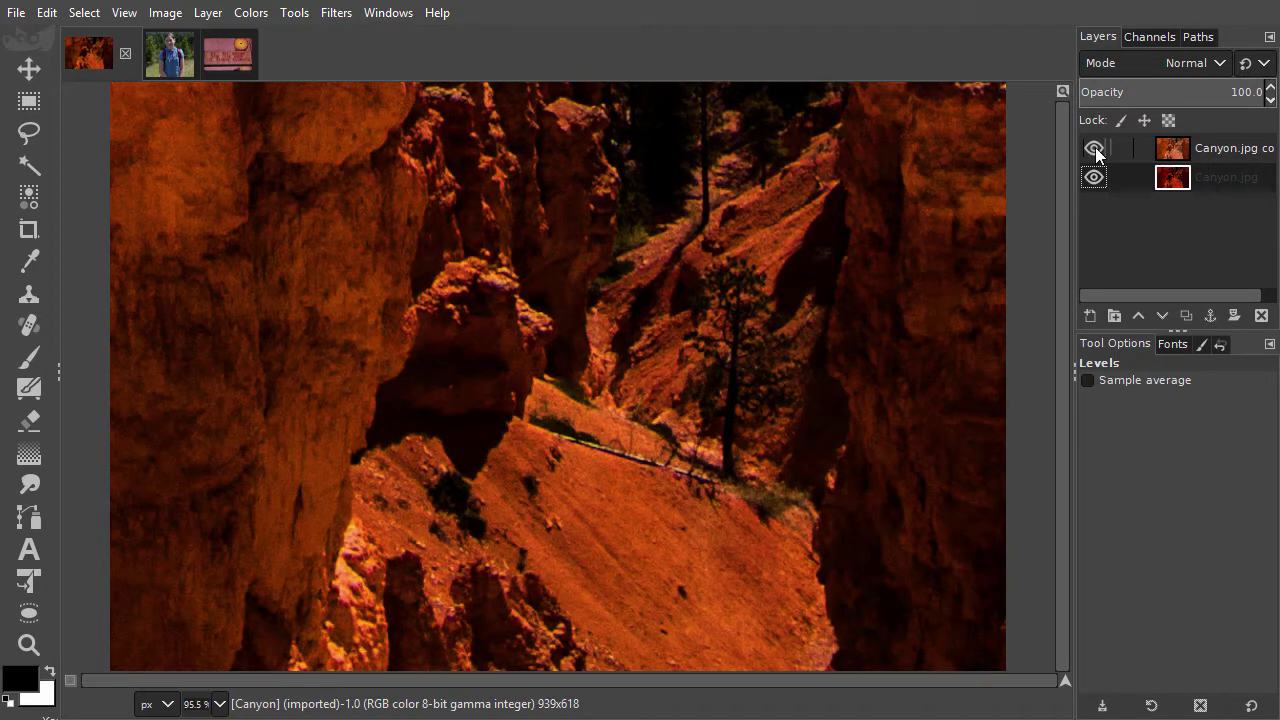
click(1171, 151)
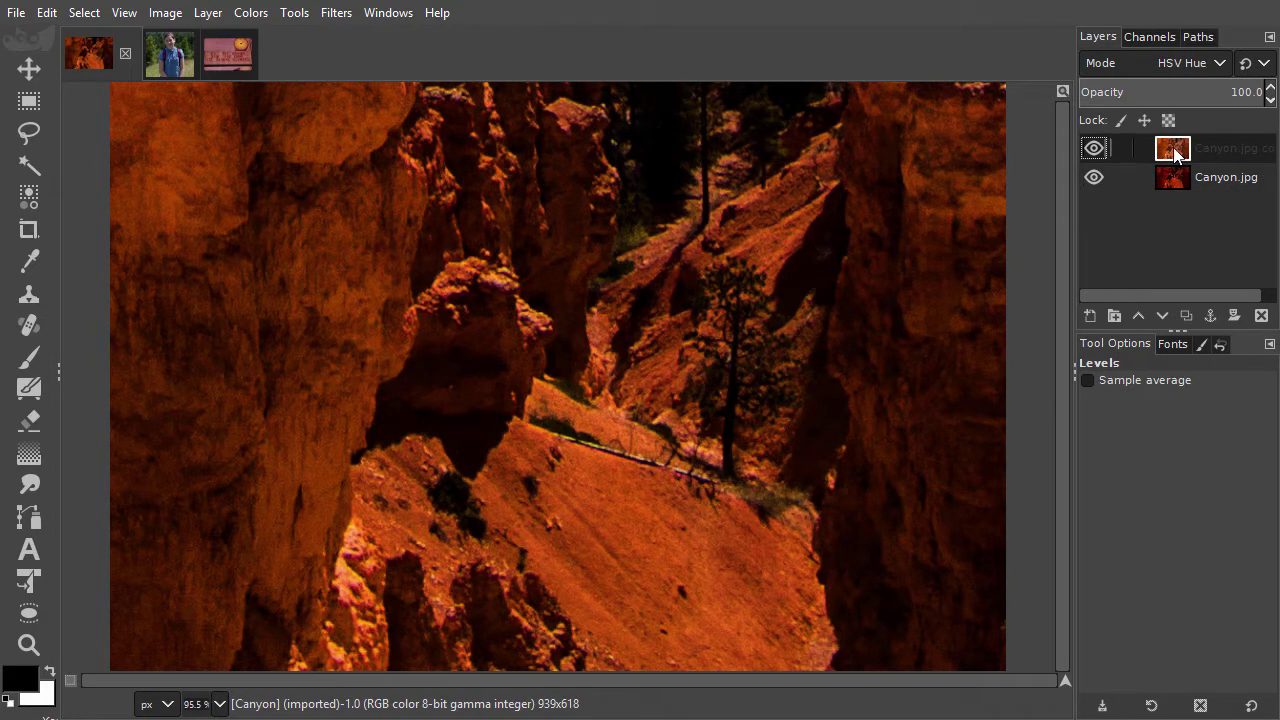
right_click(1176, 150)
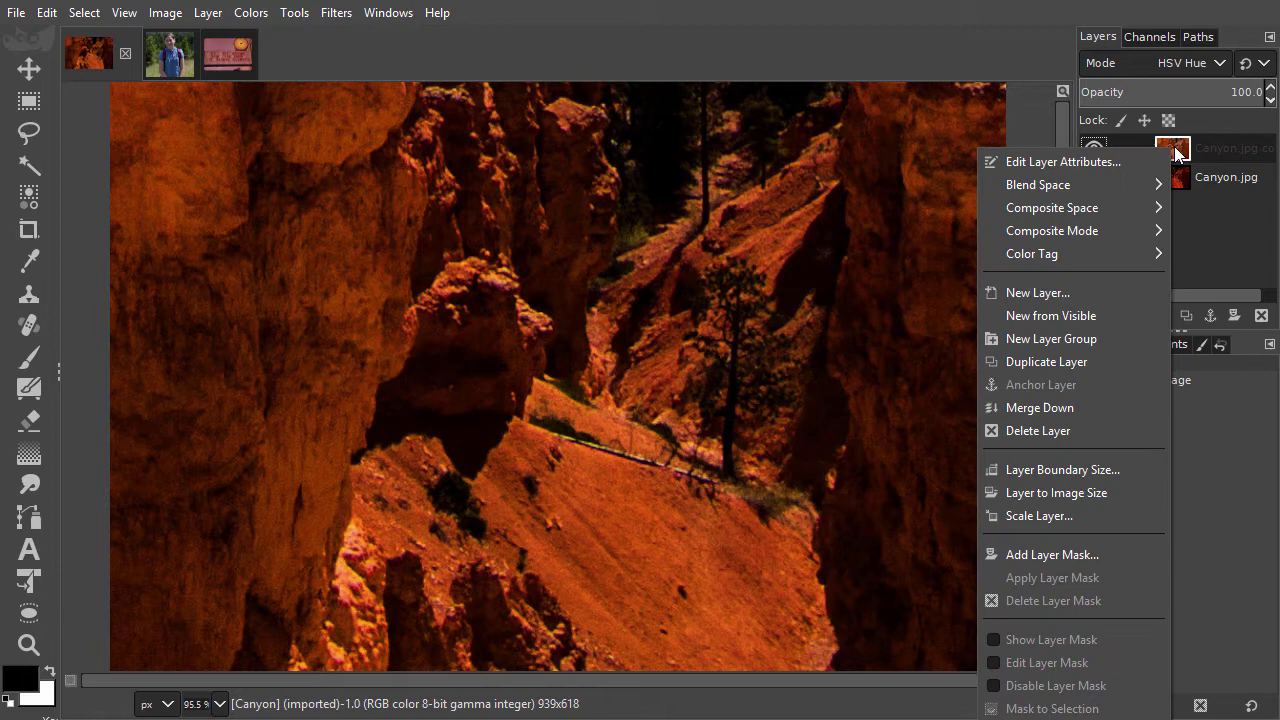
click(1073, 407)
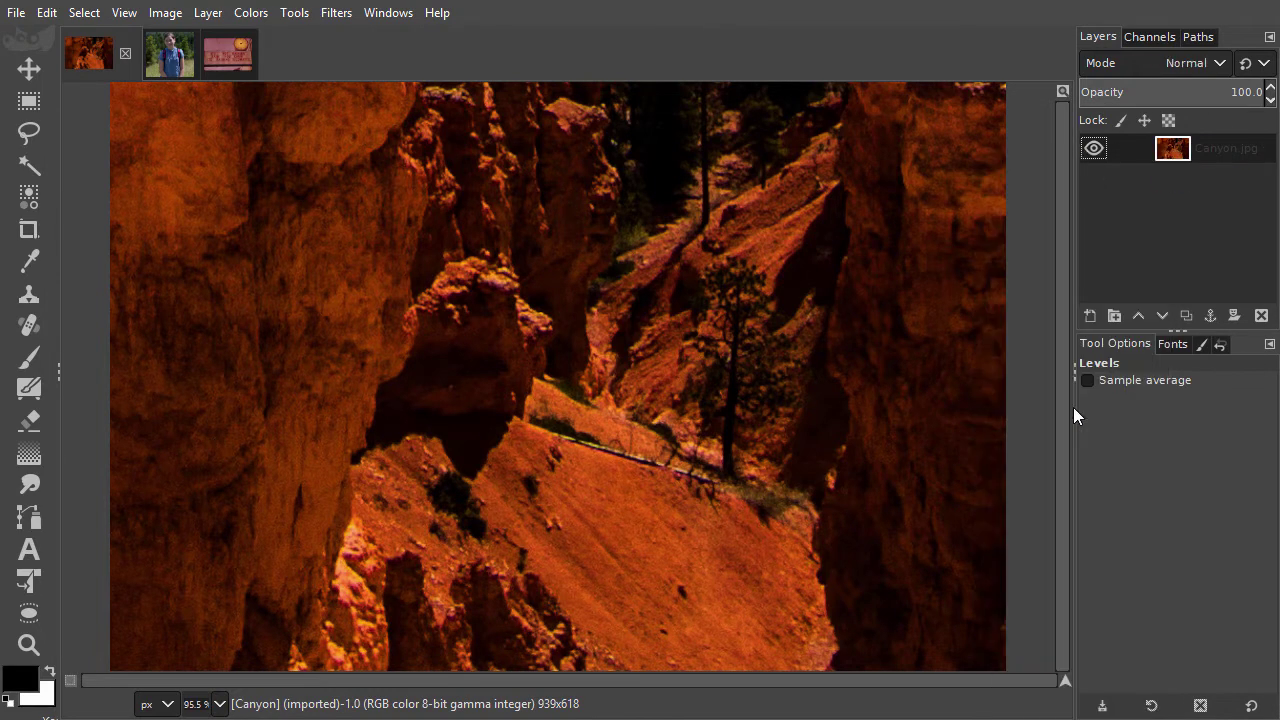
key(ctrl+z)
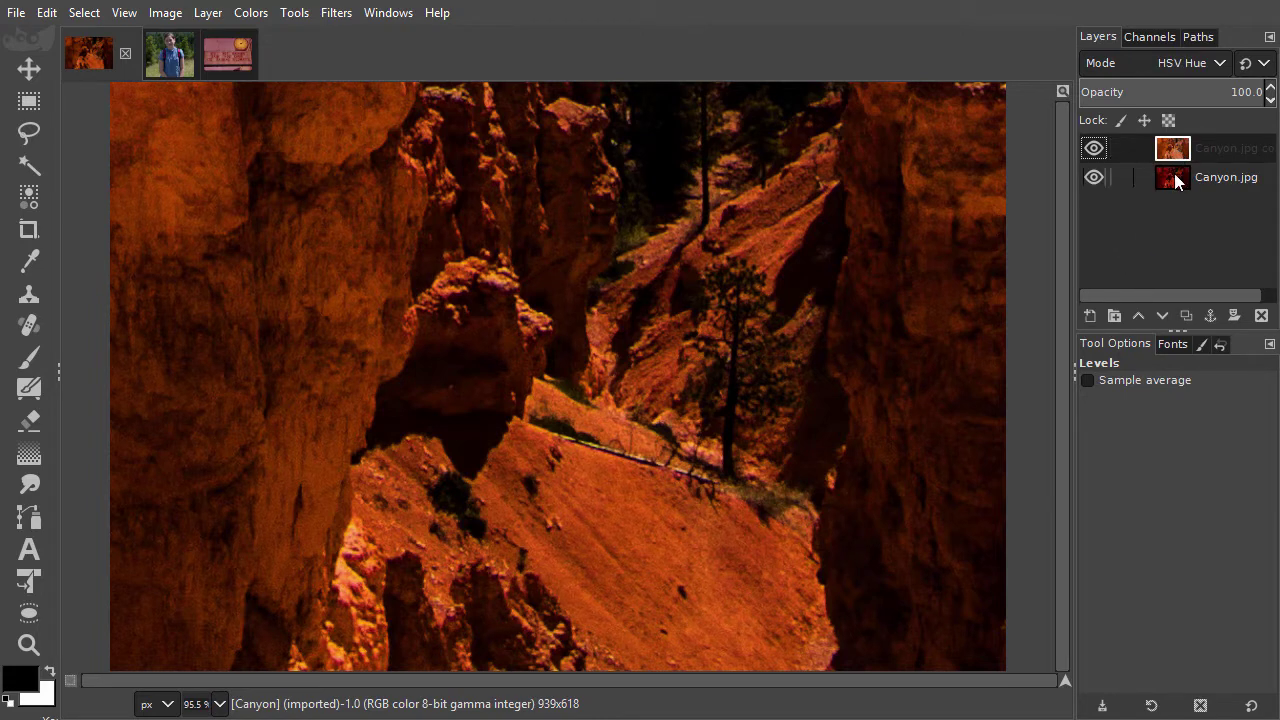
Step: Create a Layer Group, move both Canyon.jpg layers into it, and select the group
click(1115, 317)
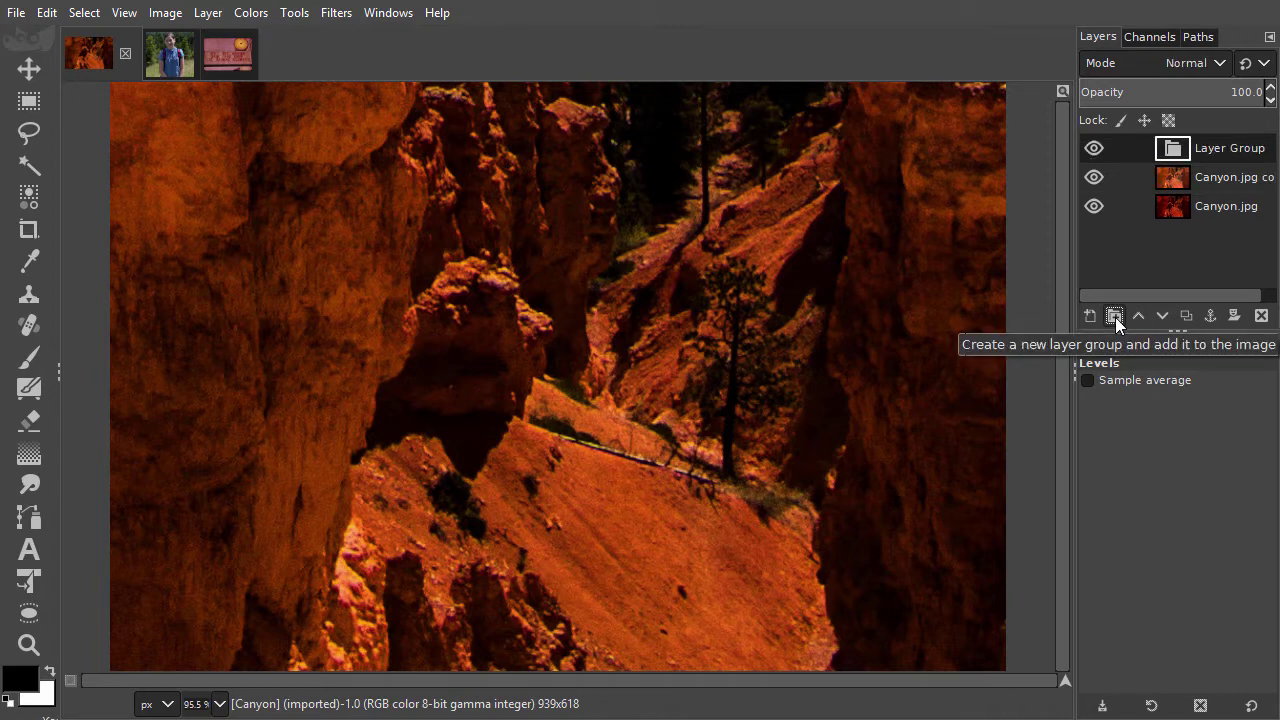
drag(1175, 180, 1172, 149)
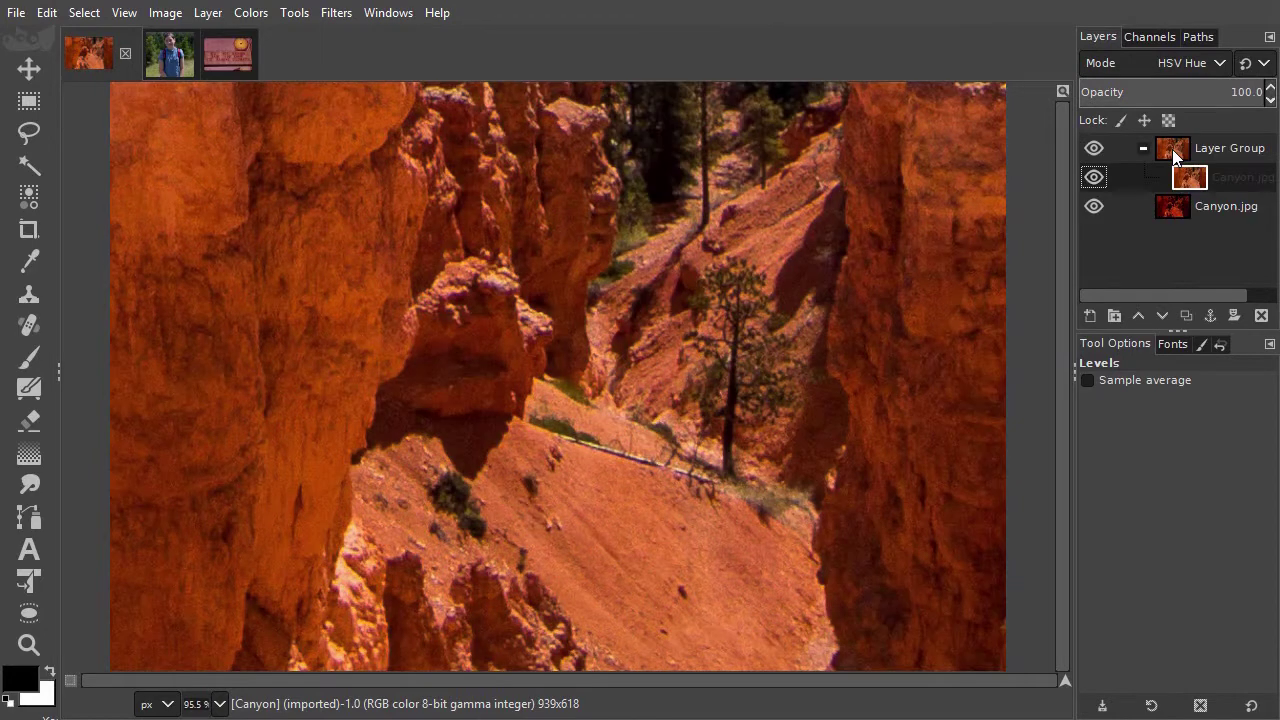
drag(1170, 208, 1203, 192)
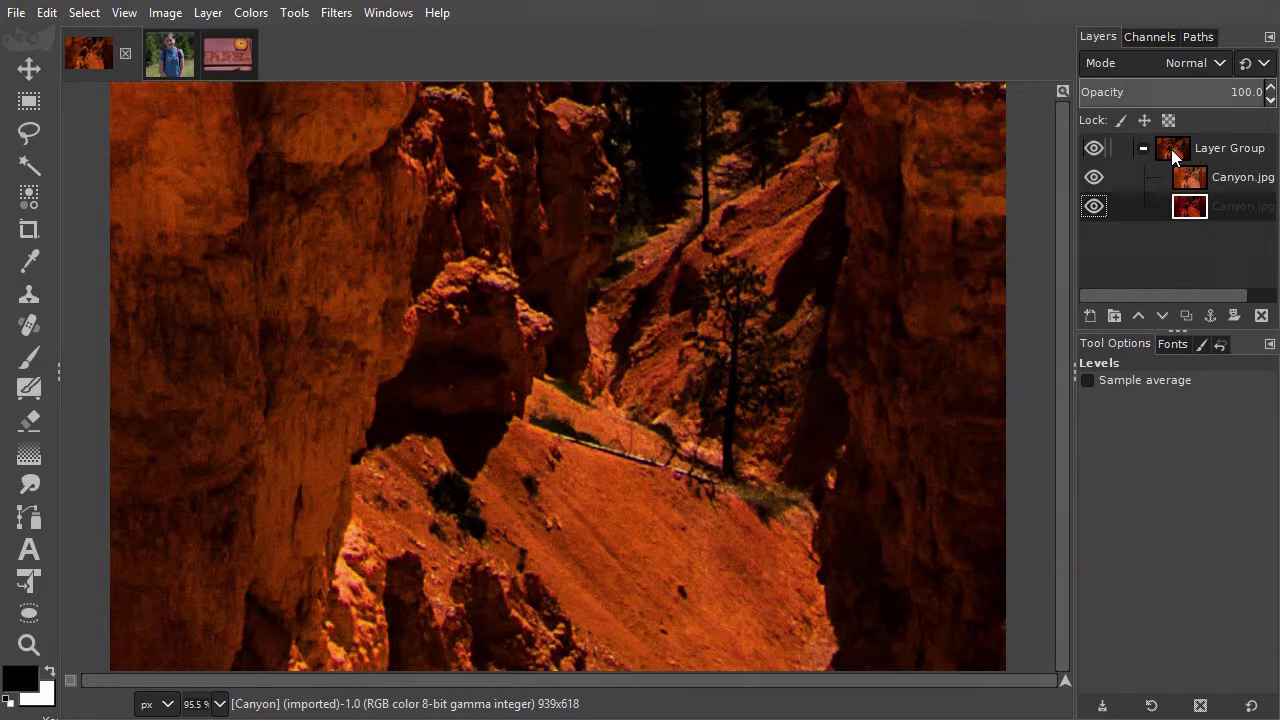
click(1171, 149)
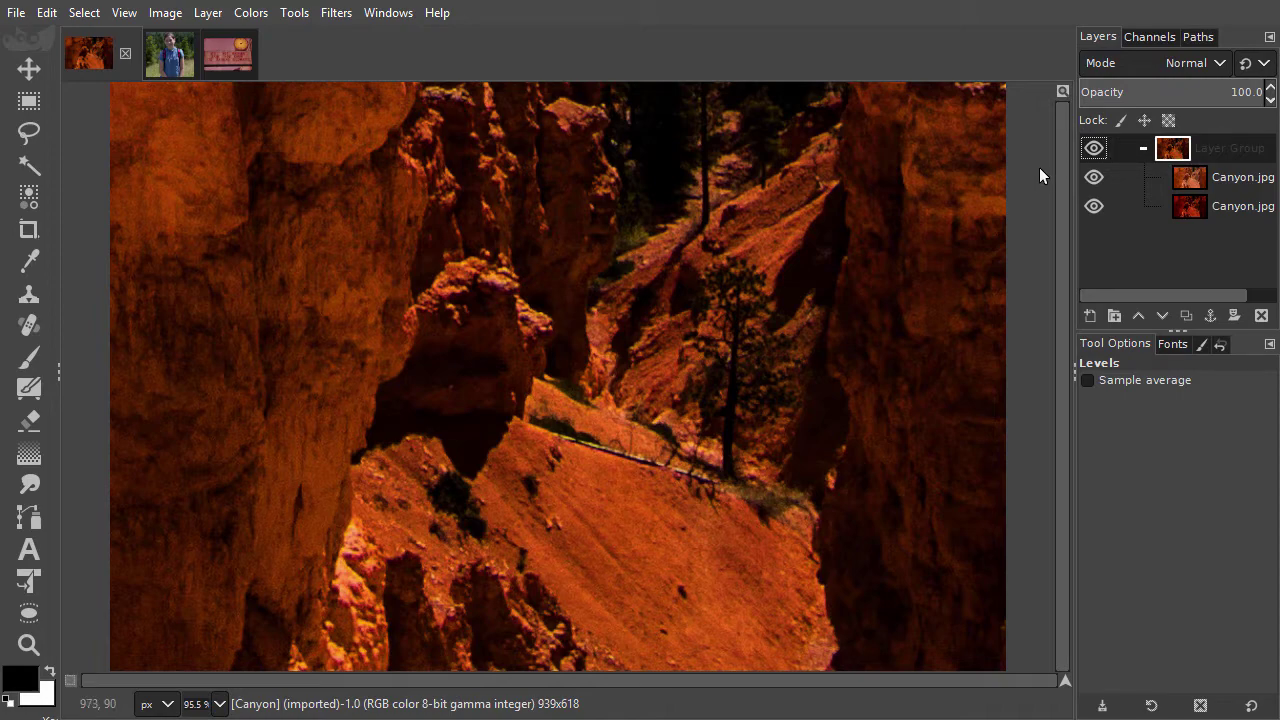
Step: Scale the canyon layer group to about half size and move it near the canvas centre
key(shift+t)
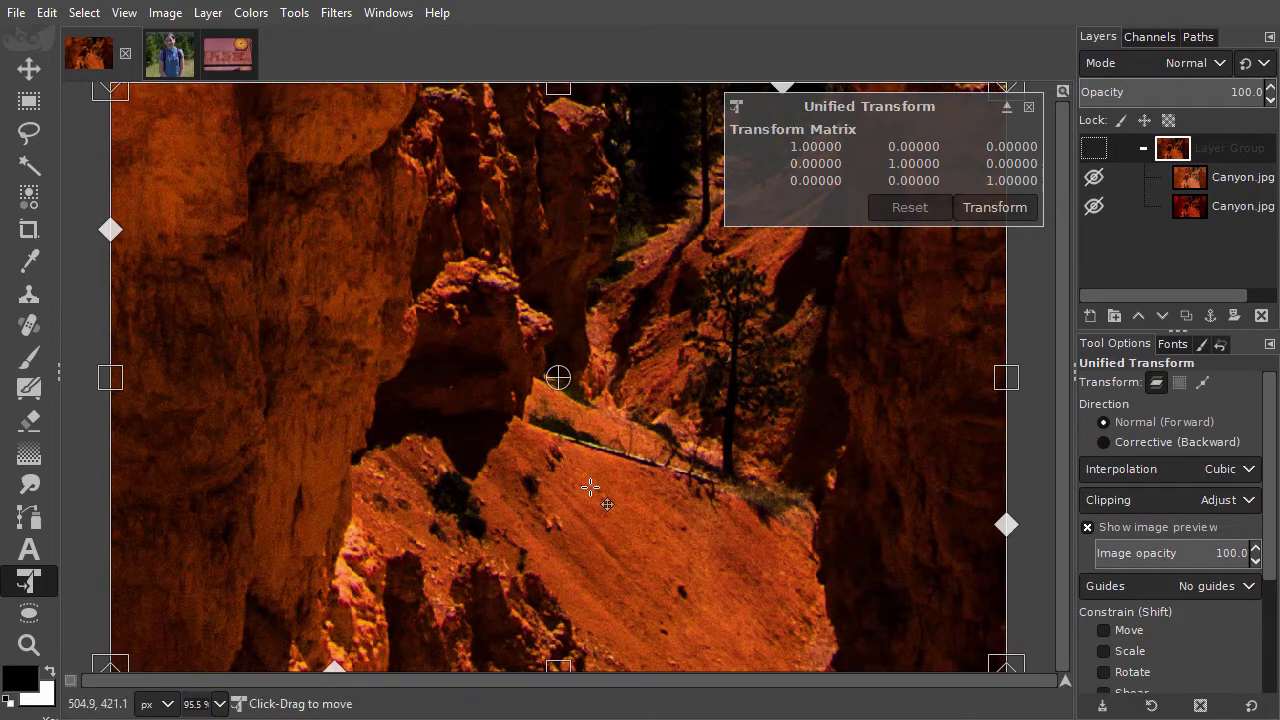
drag(590, 487, 664, 378)
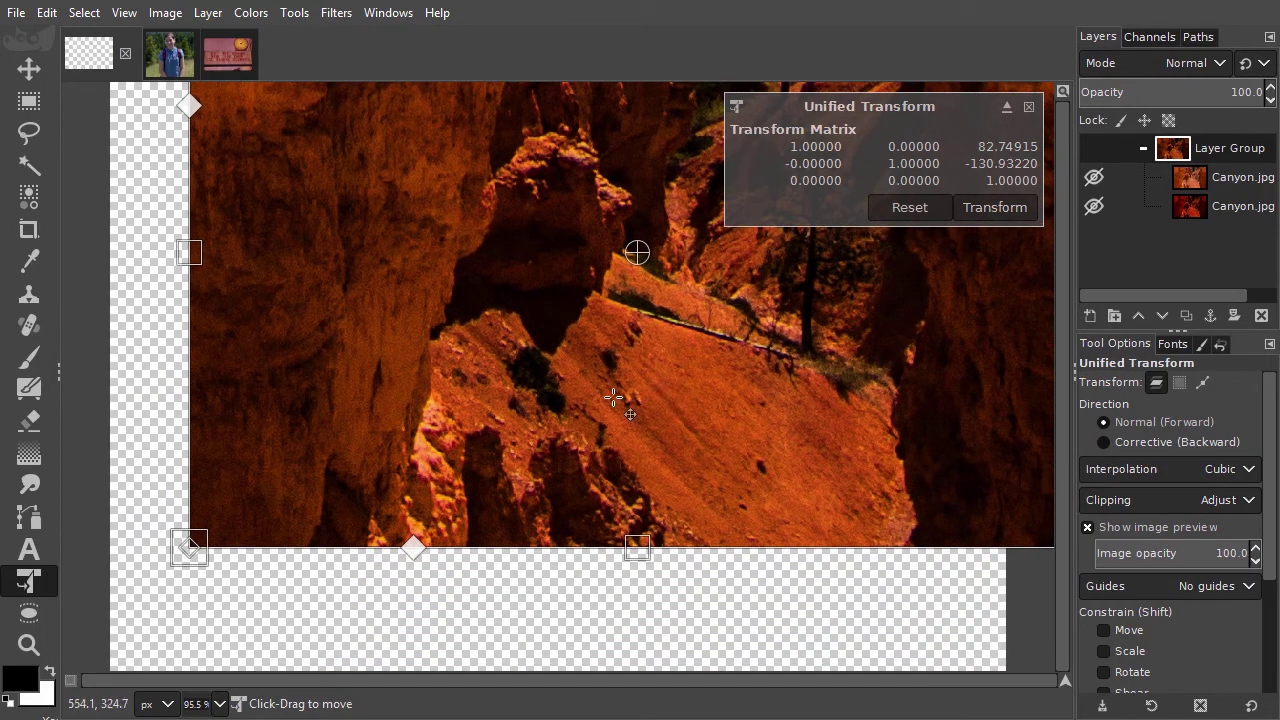
drag(210, 558, 655, 260)
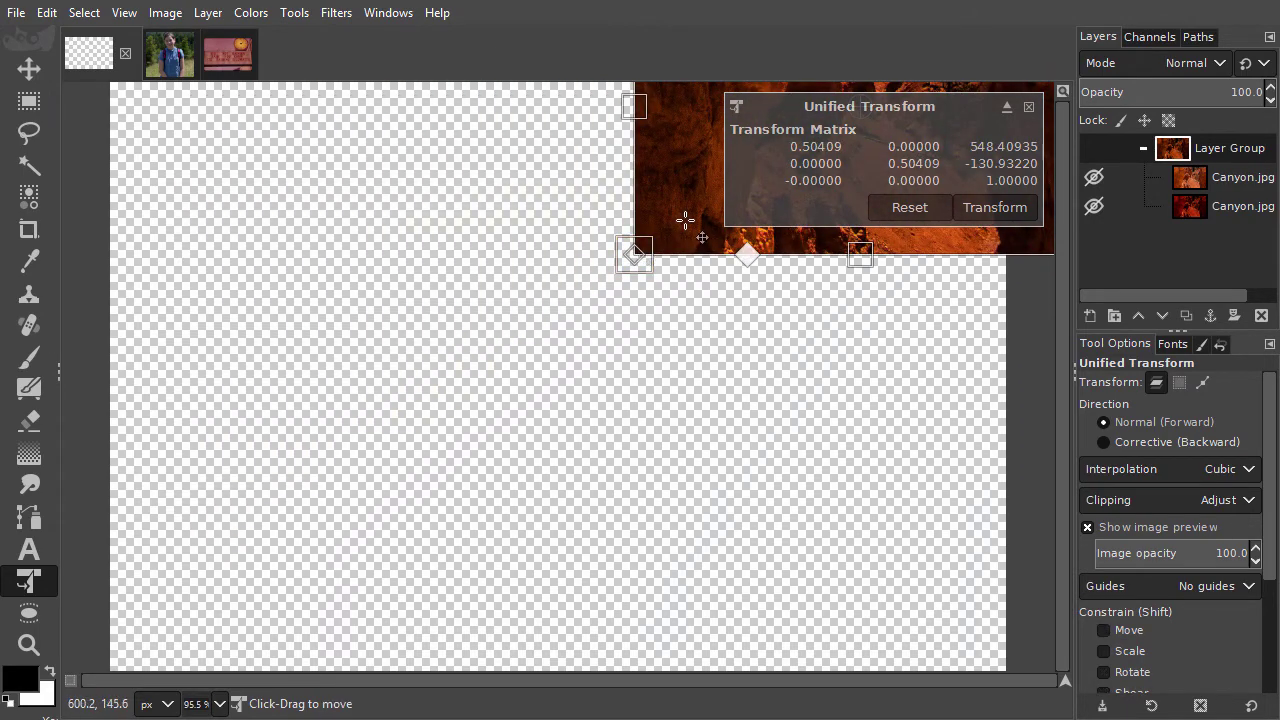
mouse_move(685, 220)
mouse_down()
mouse_move(550, 325)
mouse_move(454, 457)
mouse_move(393, 463)
mouse_up()
key(Return)
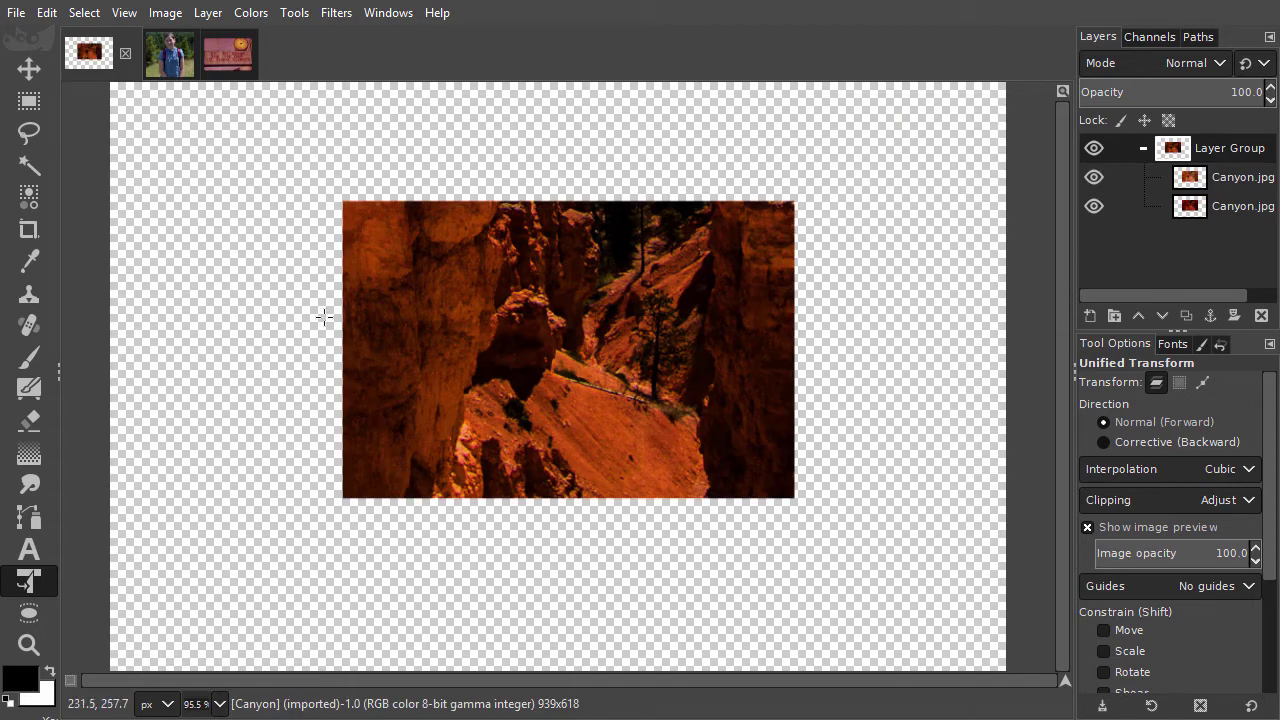
Step: Add a new empty HSL Color mode layer above the Girl_crop photo
click(172, 62)
click(38, 61)
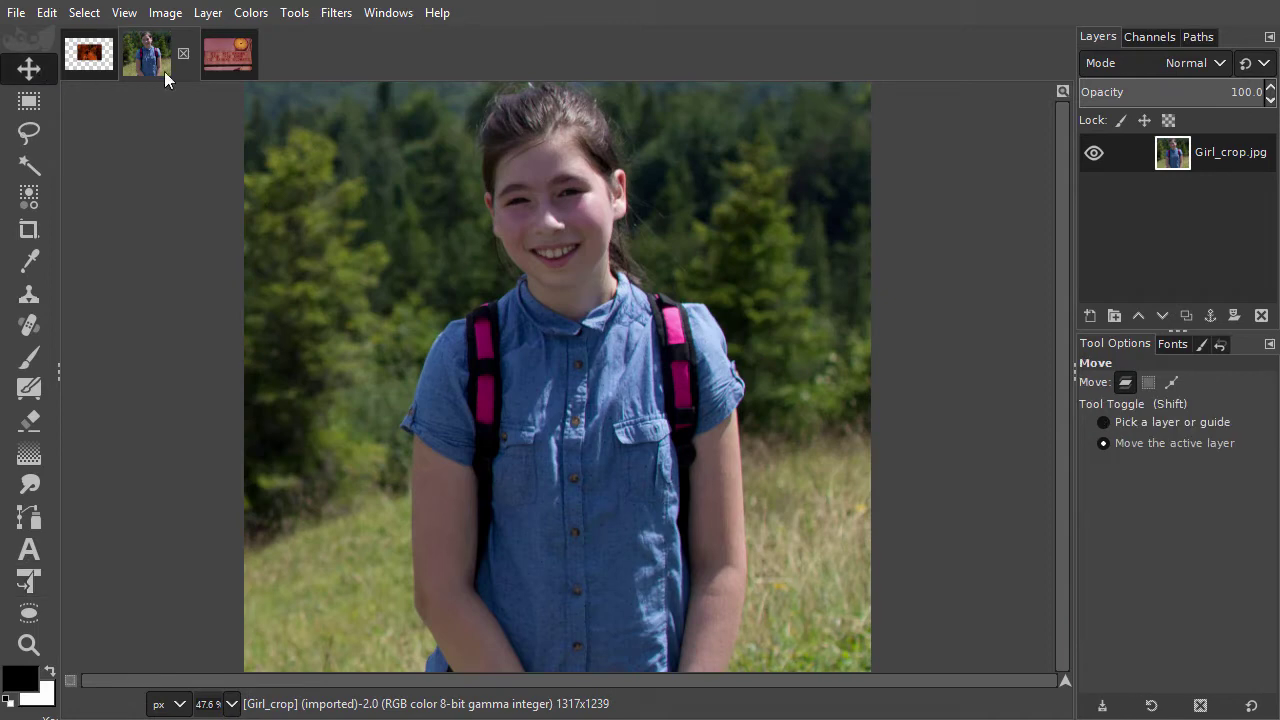
shift+click(1090, 315)
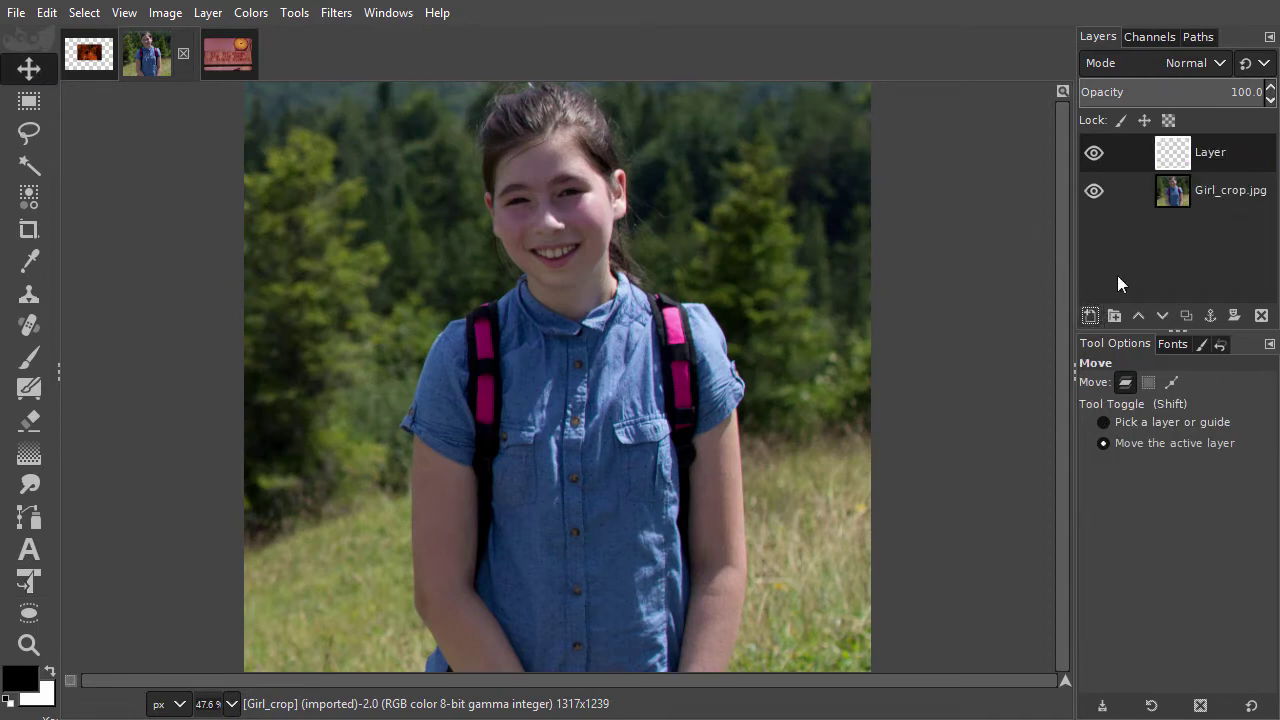
click(1196, 62)
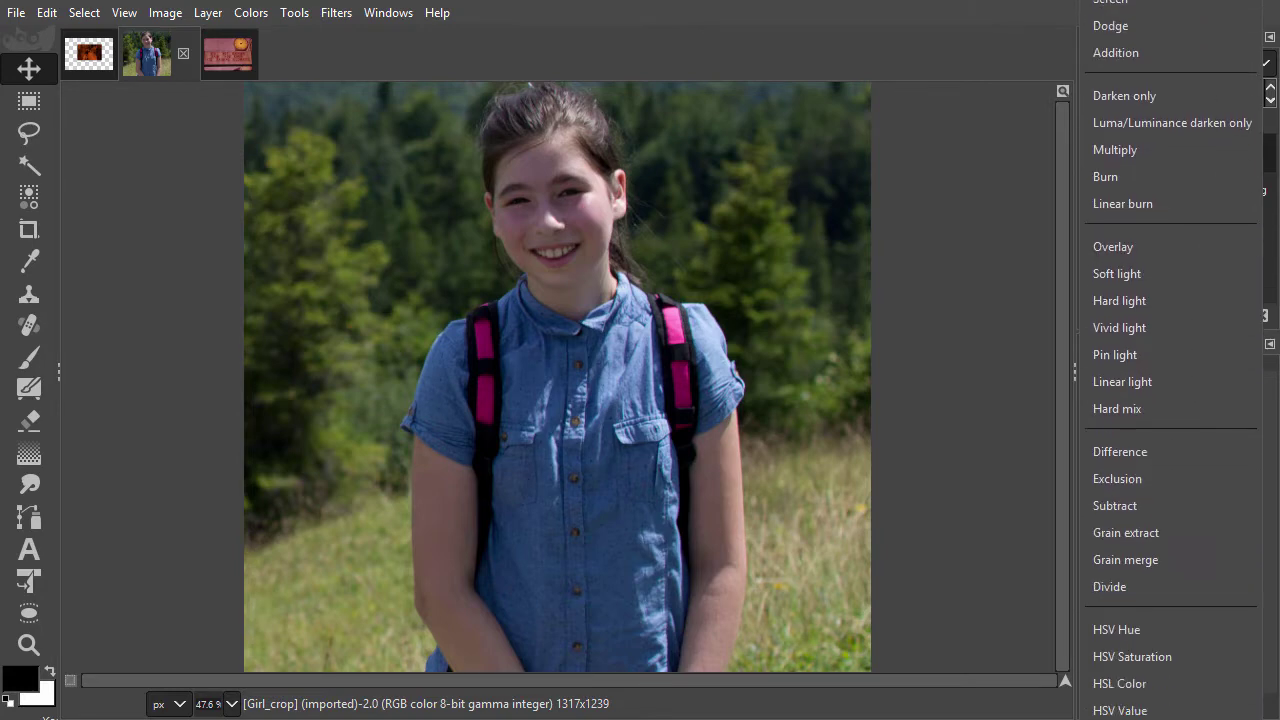
click(1119, 683)
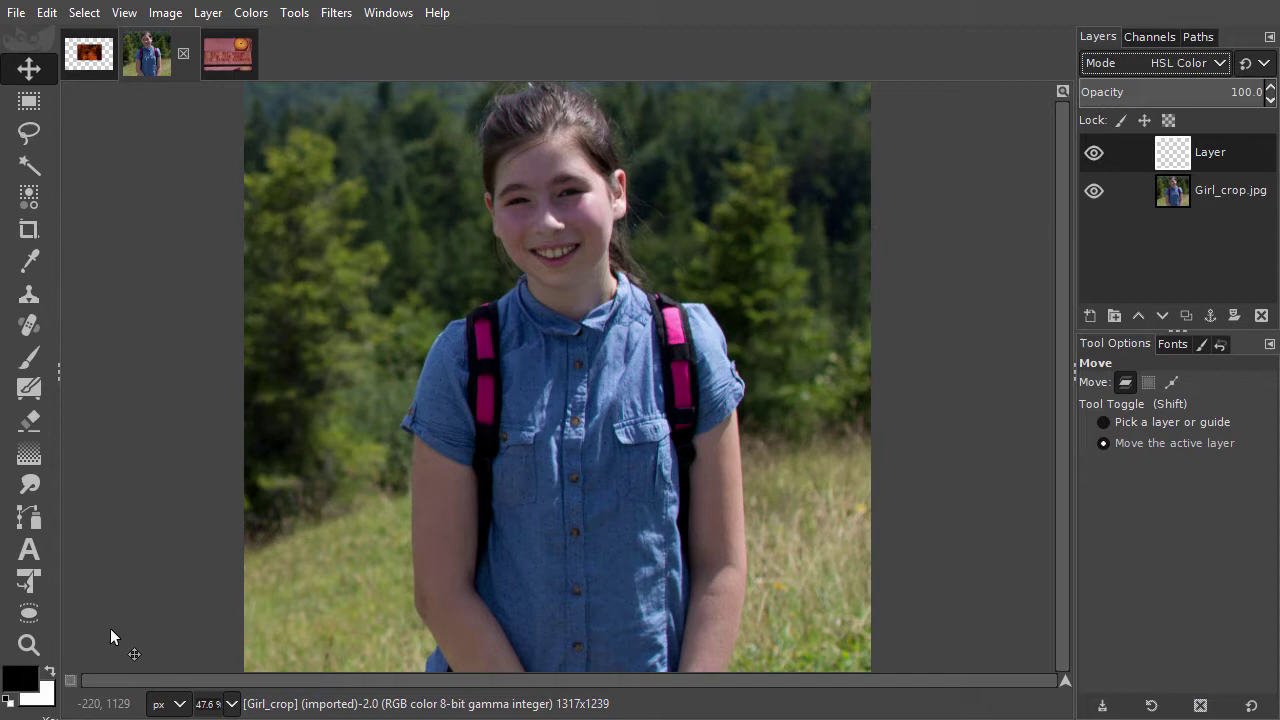
Step: Set the foreground colour to pure green (00ff00)
click(26, 680)
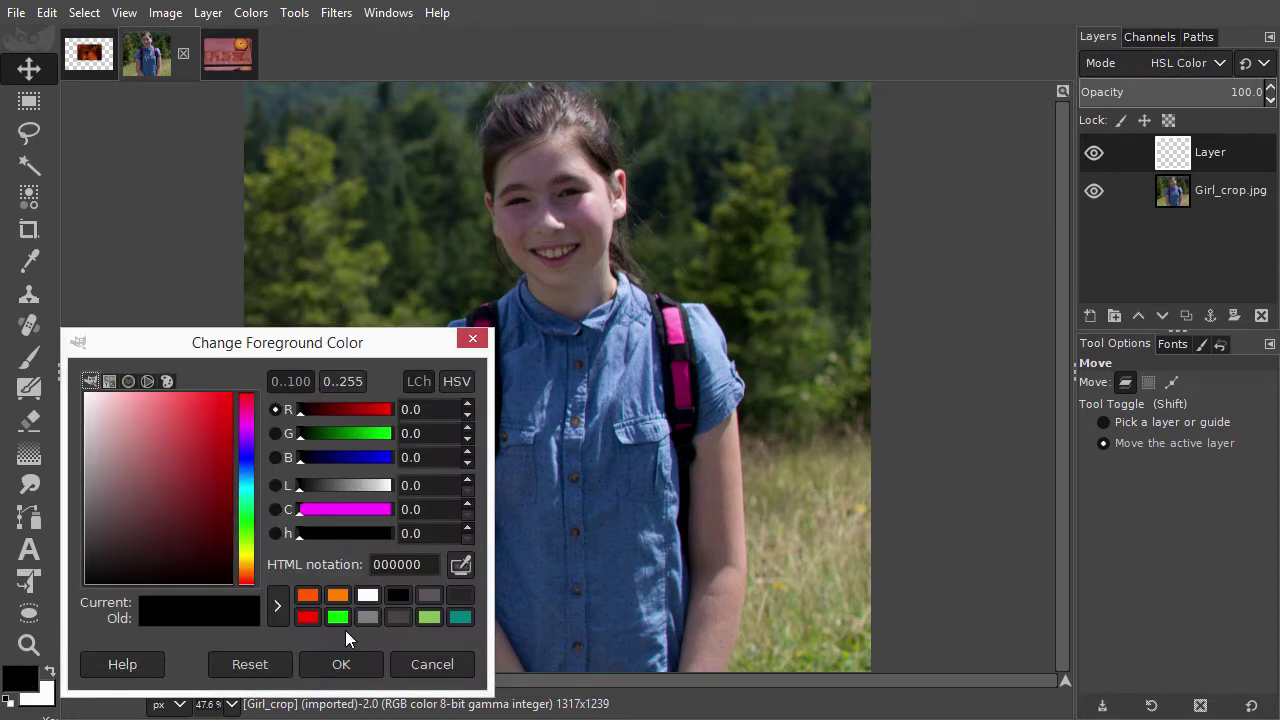
click(338, 617)
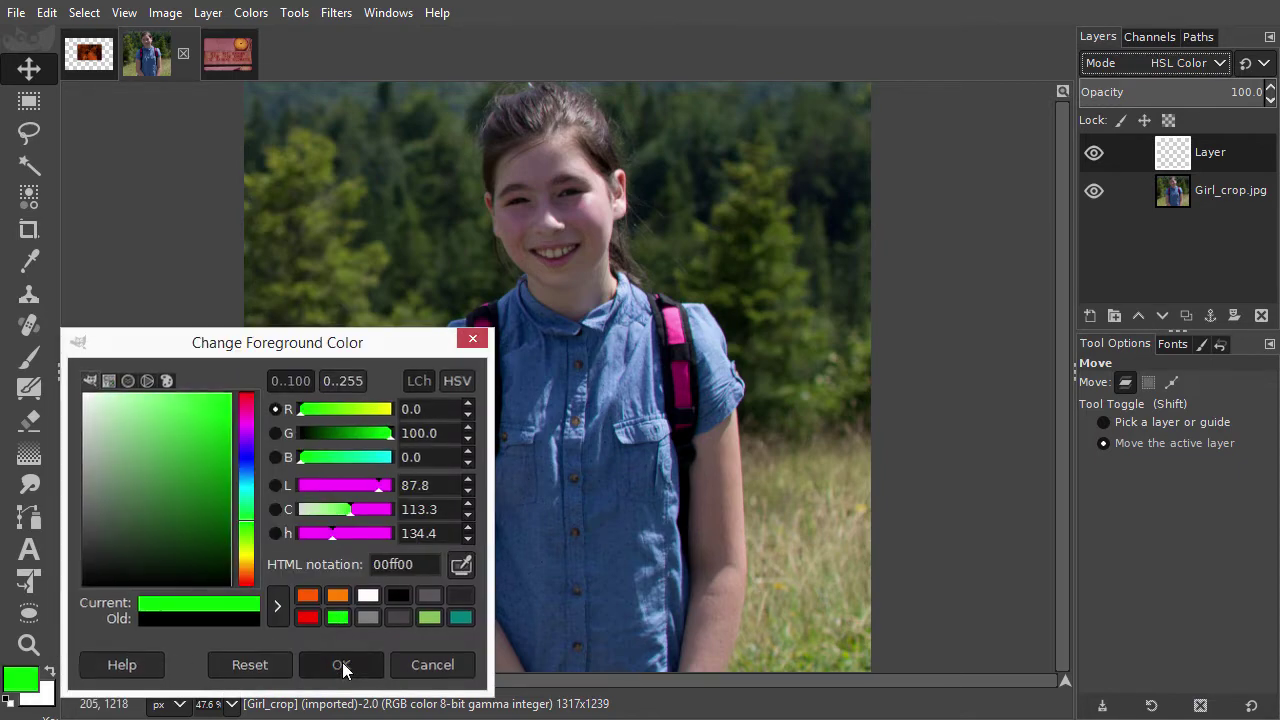
click(341, 665)
Step: Brush a green stroke across the girl's blue shirt on the HSL Color layer
key(p)
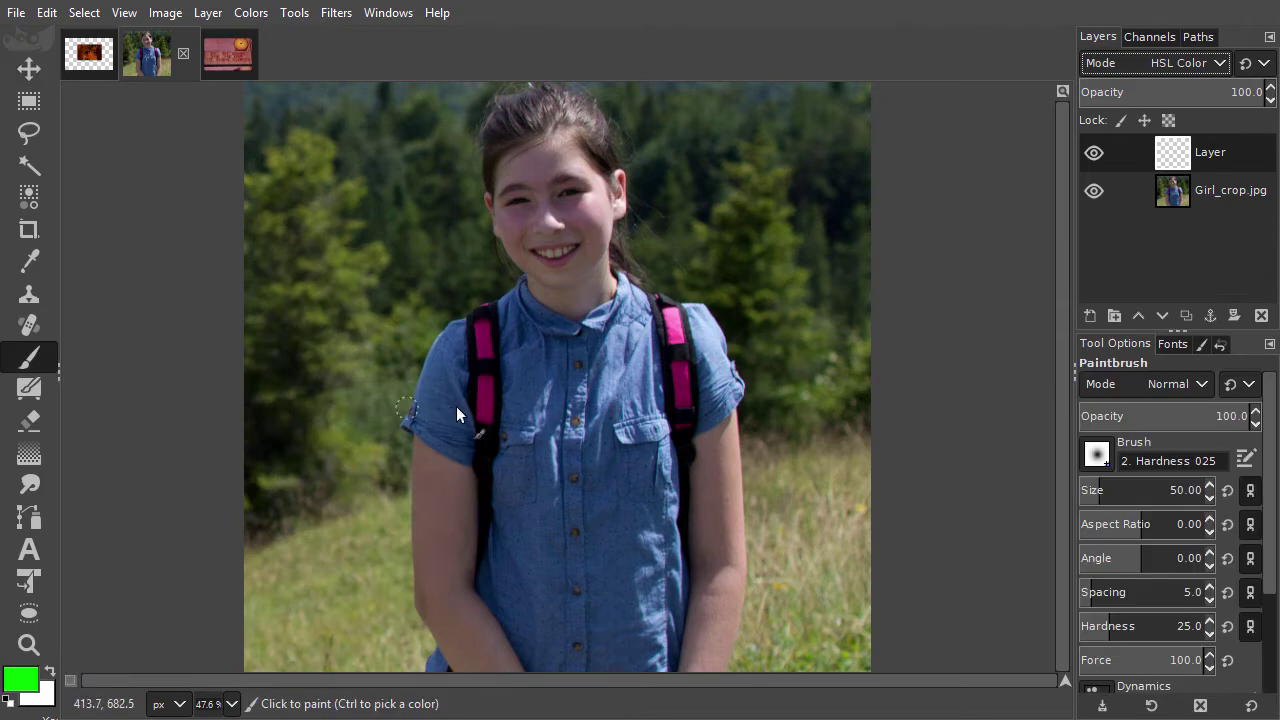
scroll(577, 393, up, 5)
scroll(577, 393, up, 1)
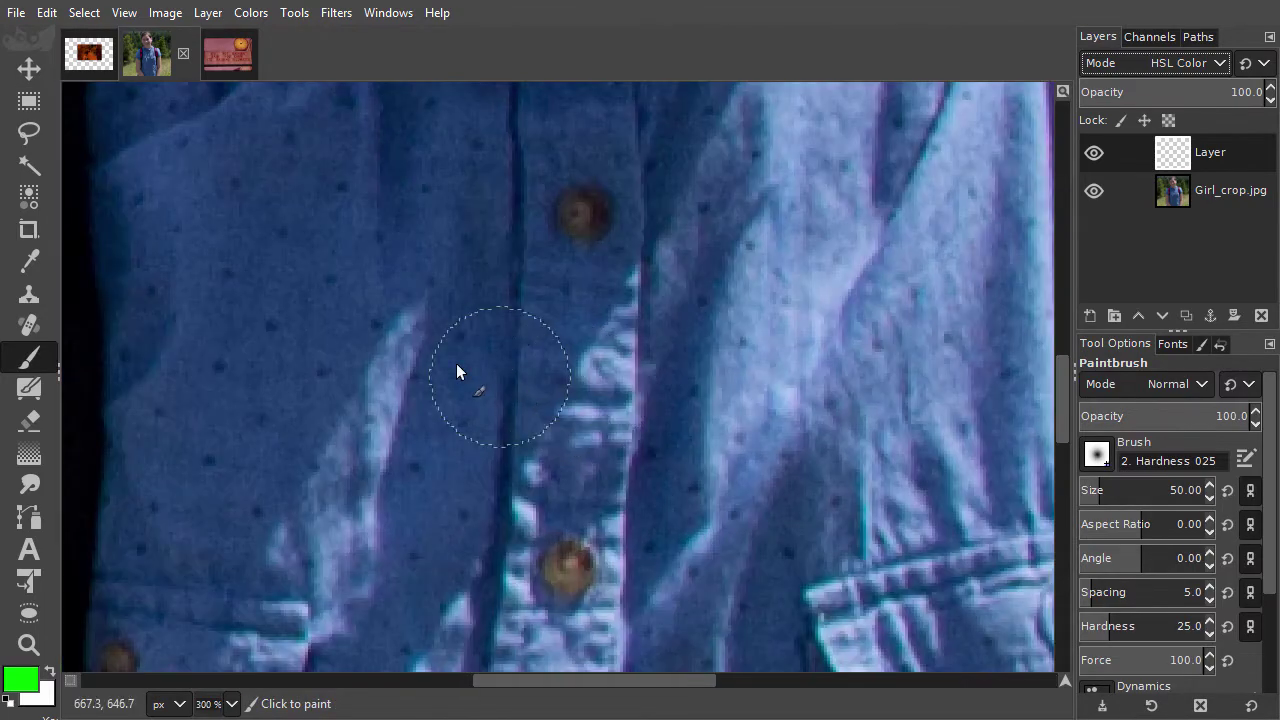
mouse_move(345, 278)
mouse_down()
mouse_move(844, 270)
mouse_move(726, 324)
mouse_move(497, 345)
mouse_move(370, 245)
mouse_move(314, 312)
mouse_move(608, 451)
mouse_move(836, 401)
mouse_move(855, 377)
mouse_up()
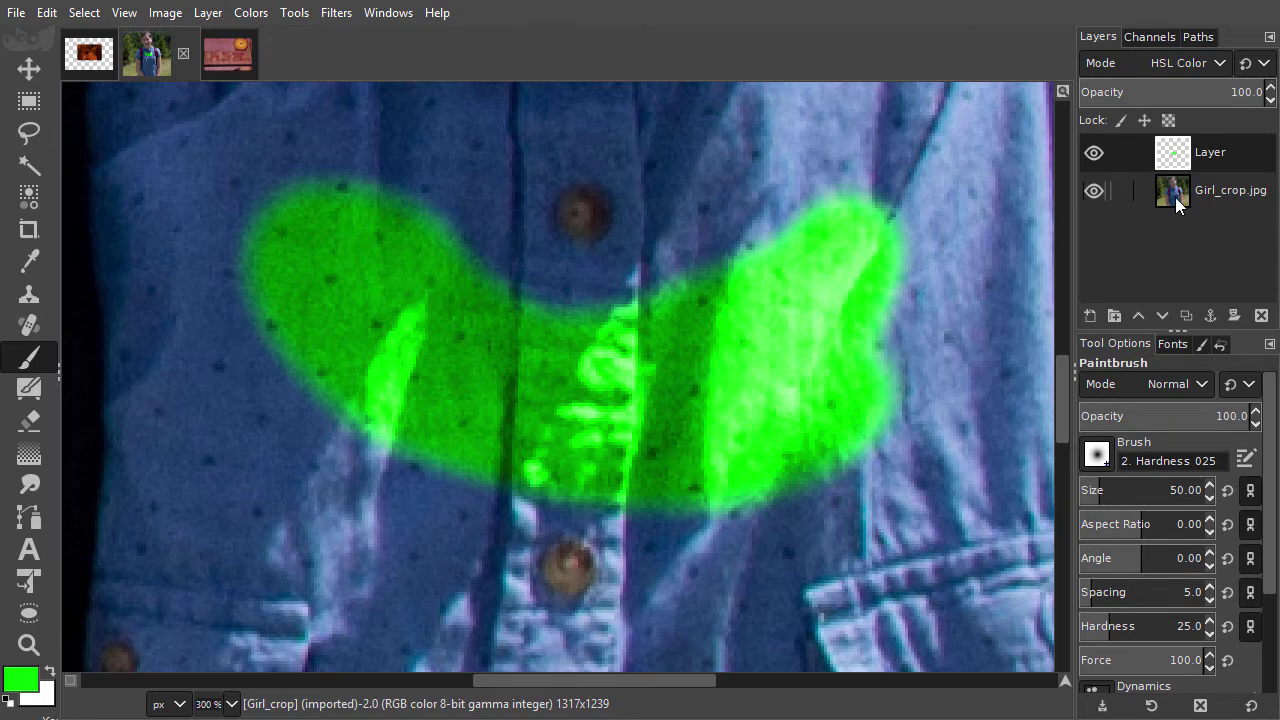
Step: Show the Color_cast photo's channels with extra-large thumbnails in a slightly wider dock
click(235, 49)
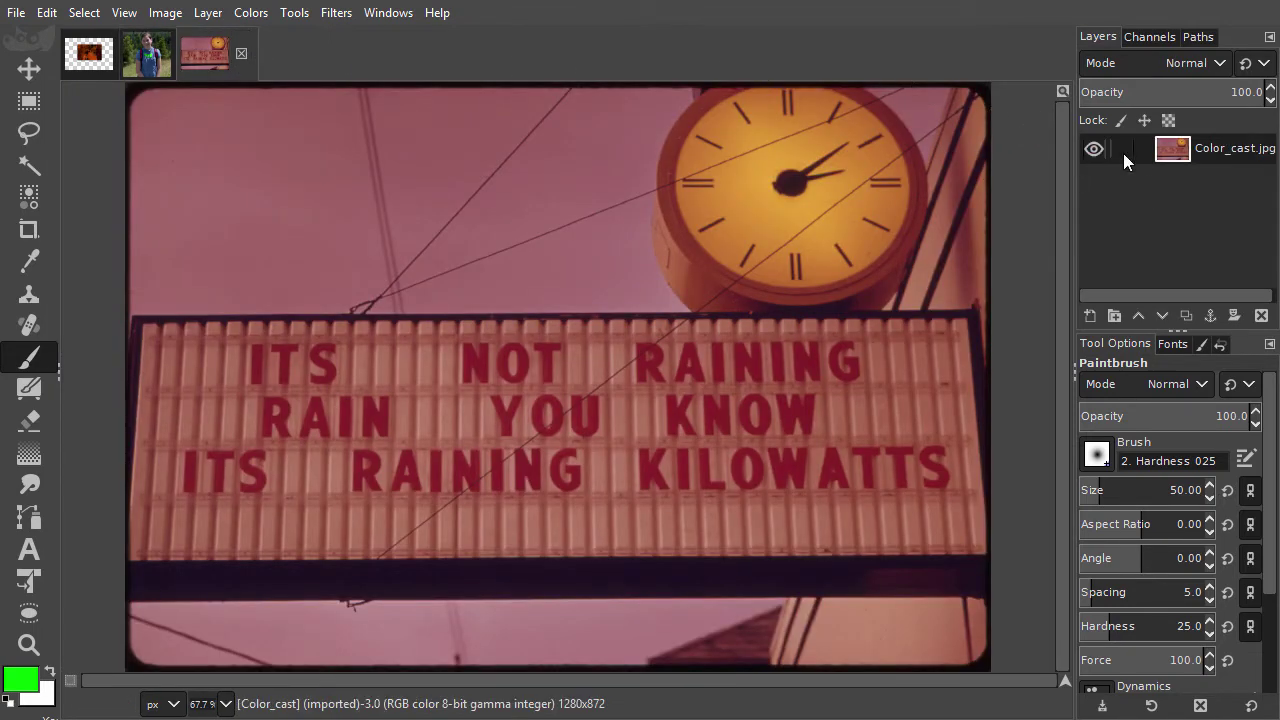
click(1161, 40)
click(1270, 36)
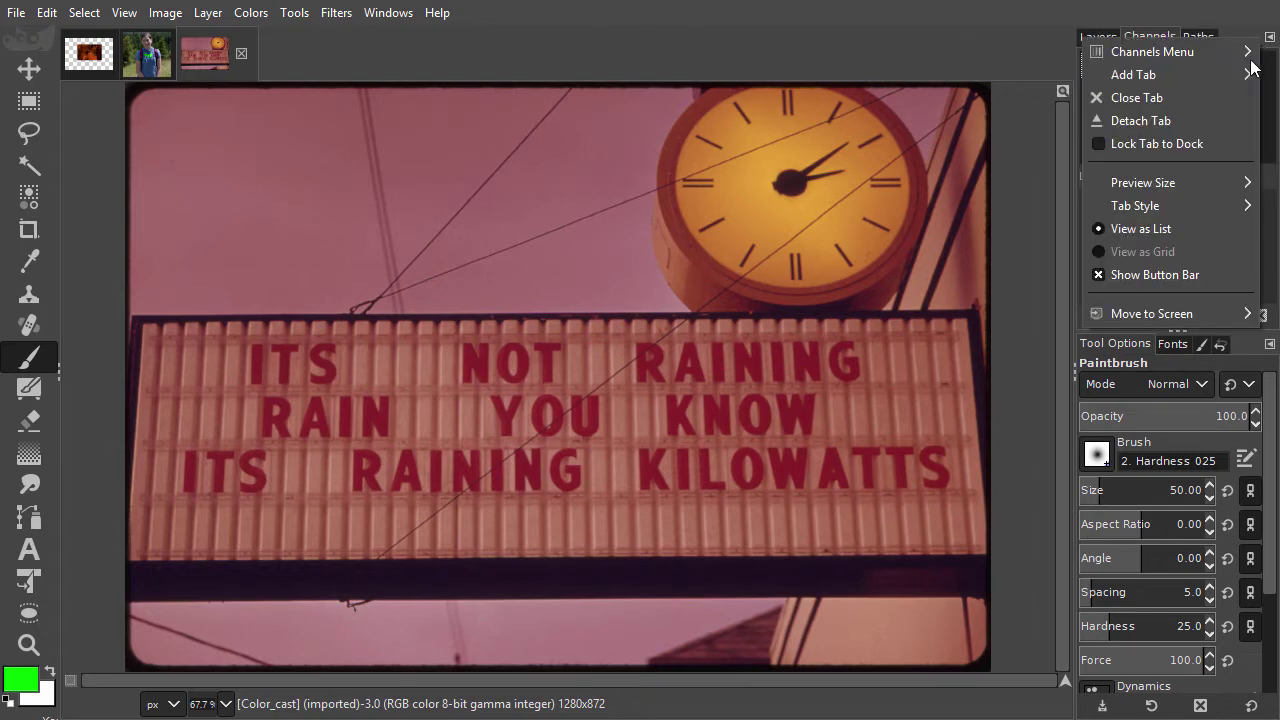
mouse_move(1160, 183)
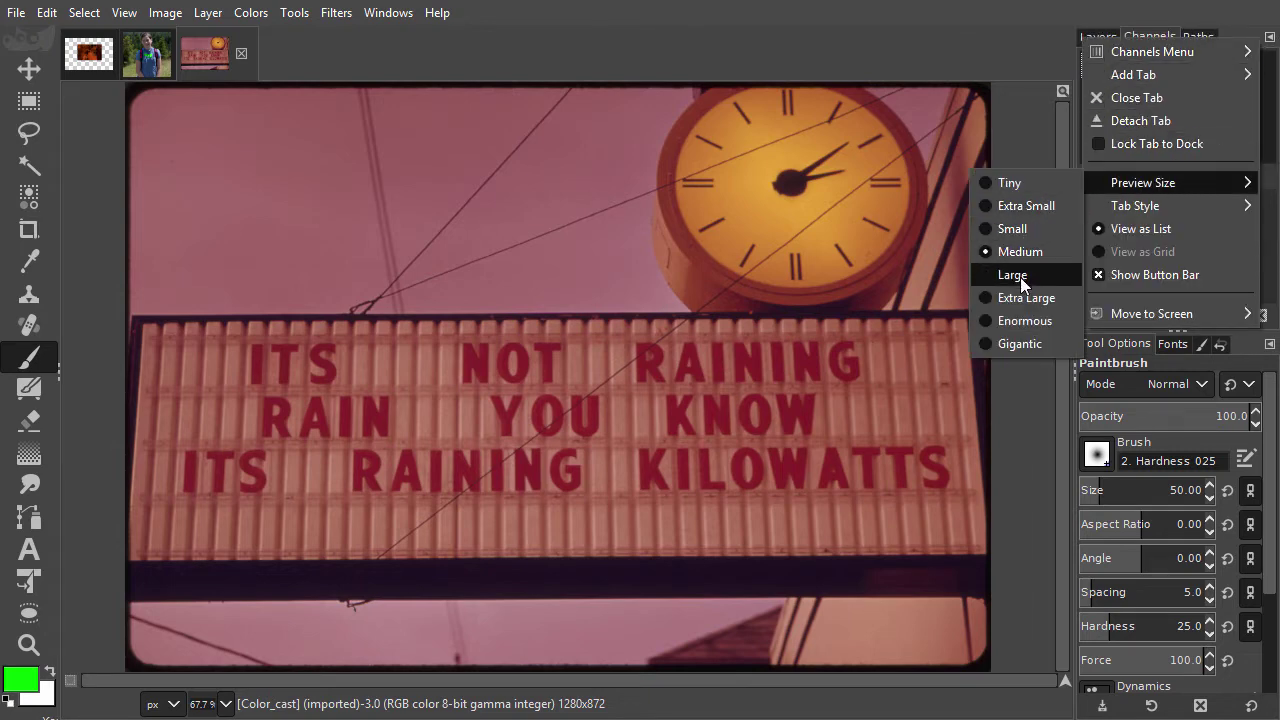
click(1045, 295)
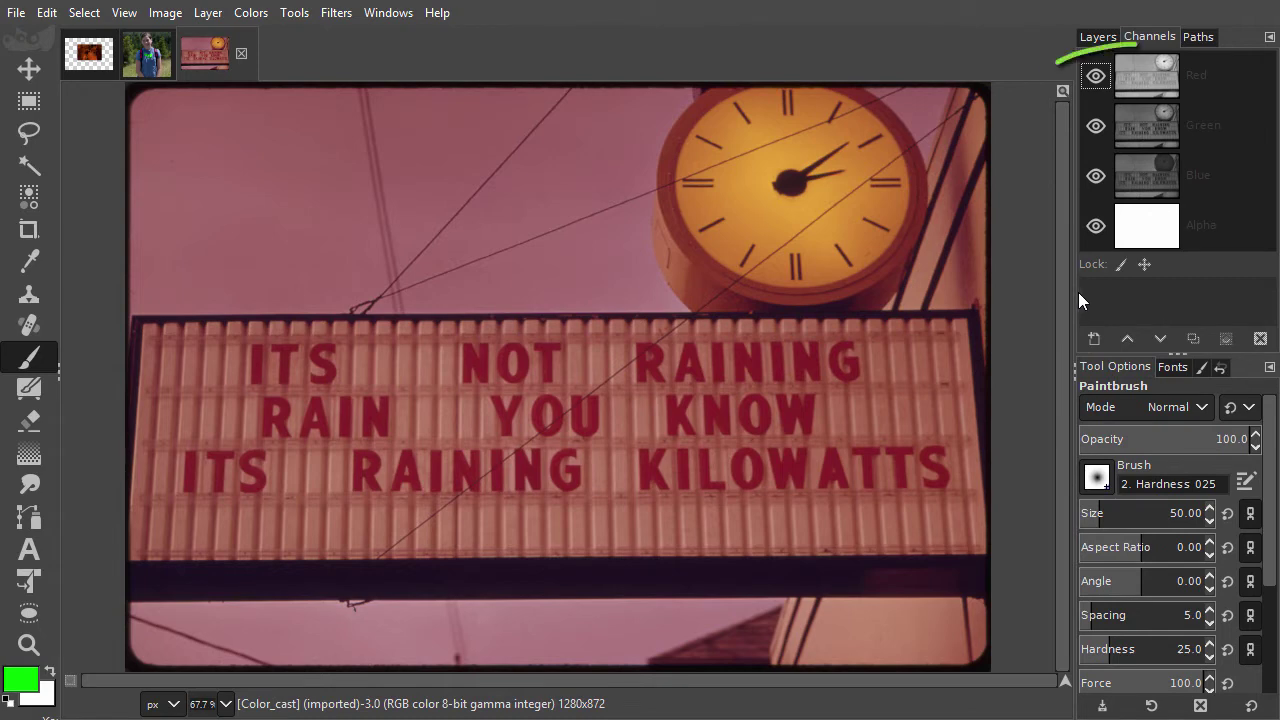
drag(1074, 292, 1064, 295)
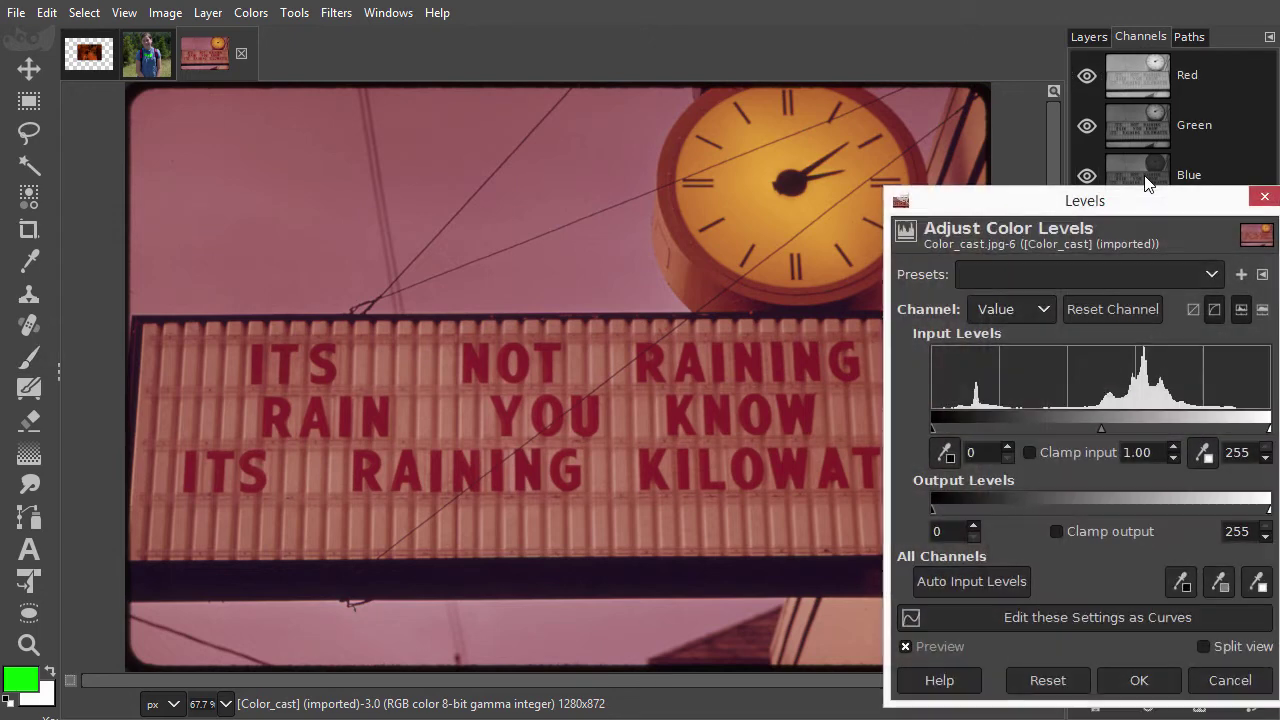
click(1033, 311)
click(1020, 337)
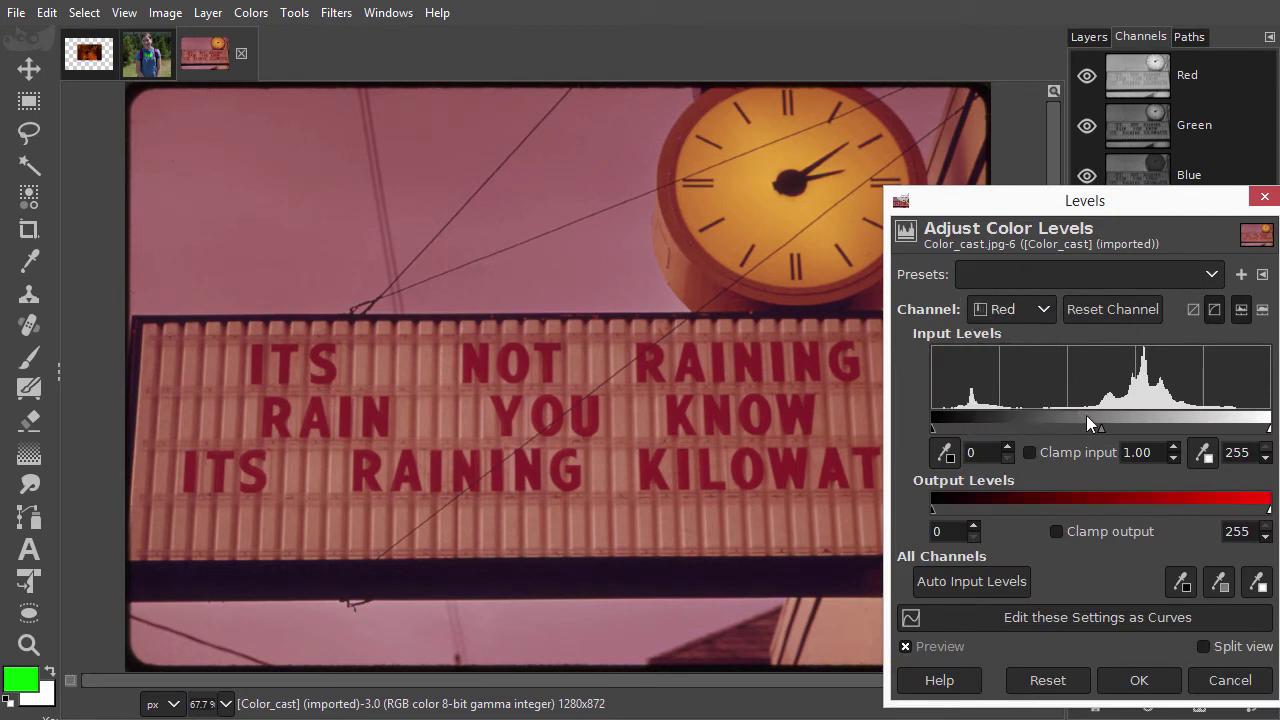
drag(1104, 430, 1150, 426)
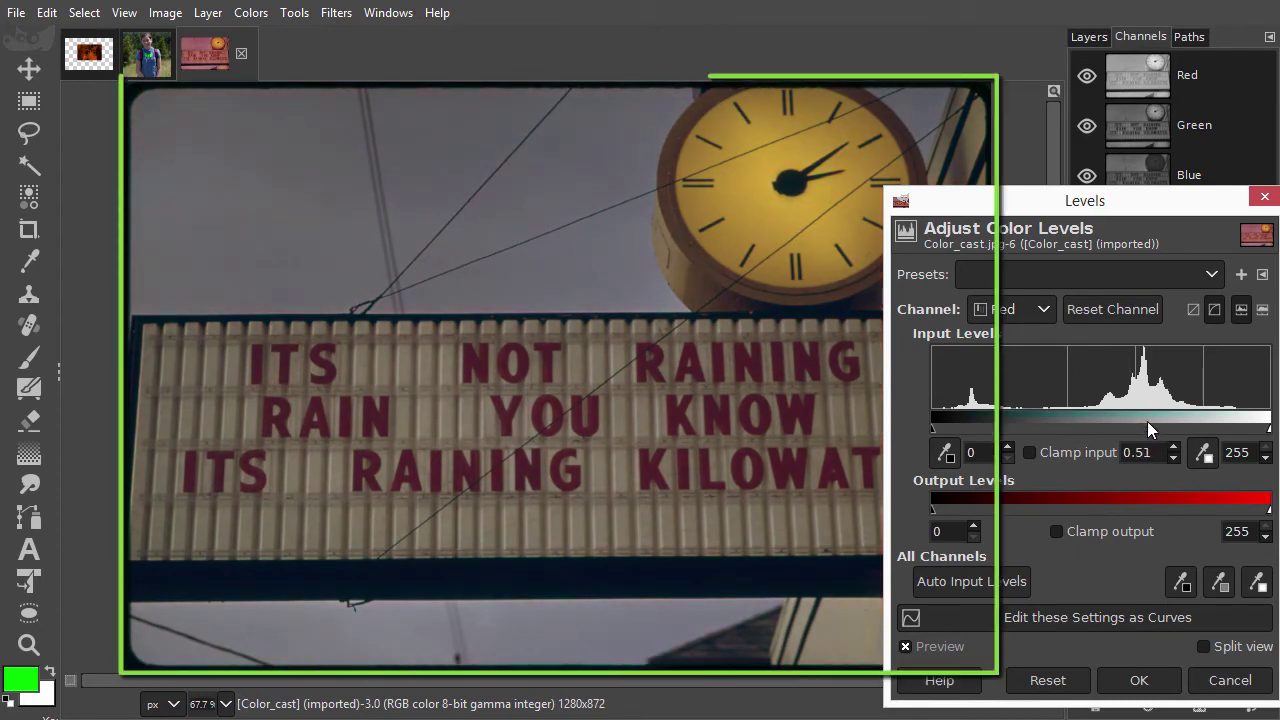
click(1230, 684)
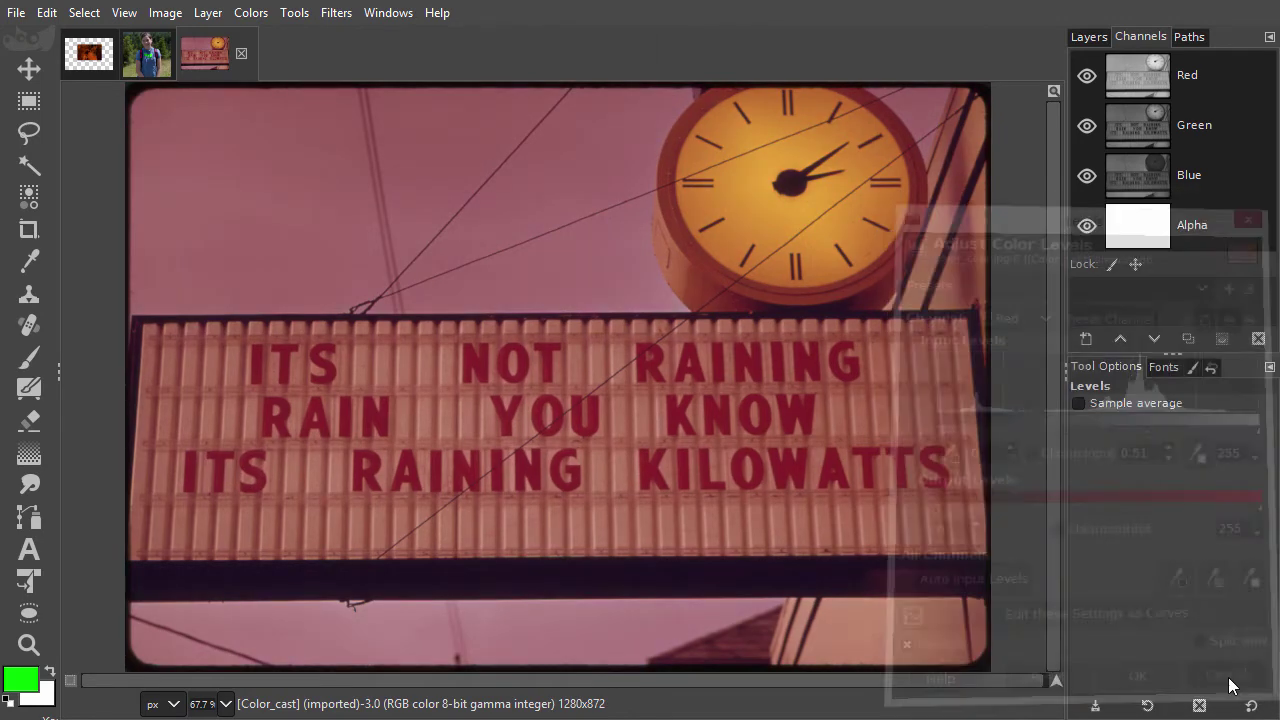
Step: Duplicate the Color_cast.jpg layer and set the copy to HSV Value mode
click(1084, 40)
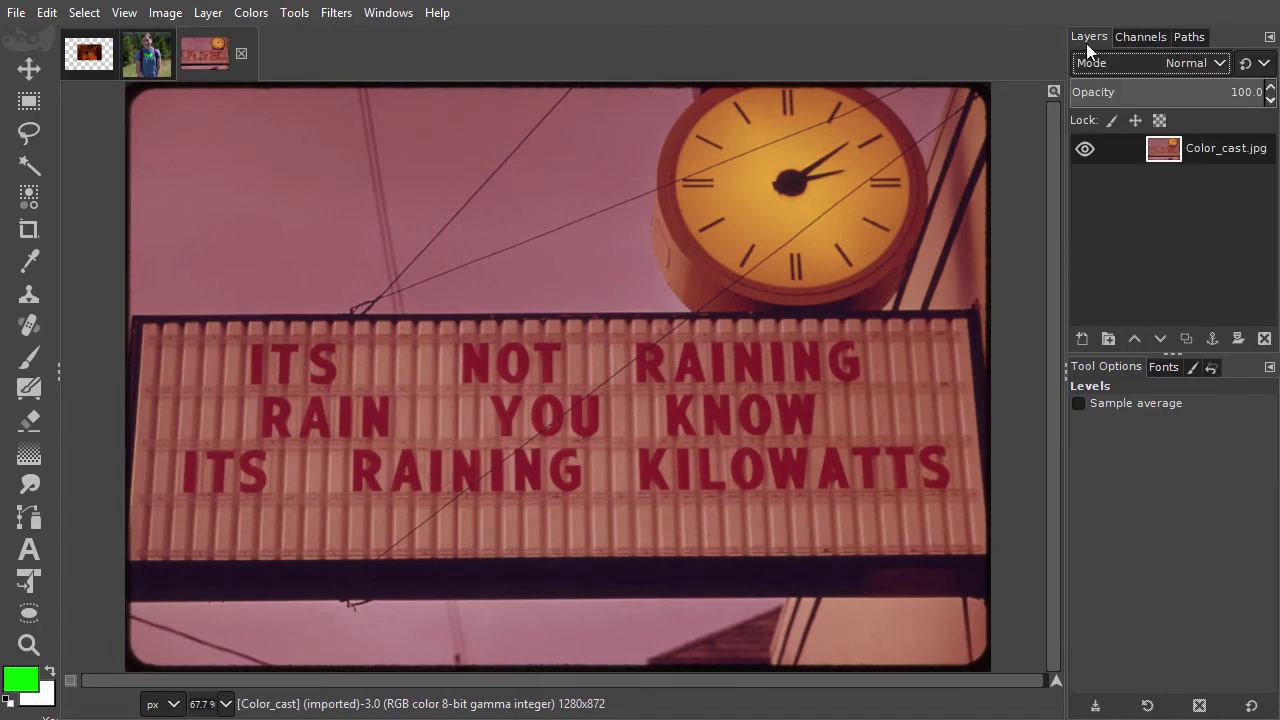
click(1187, 338)
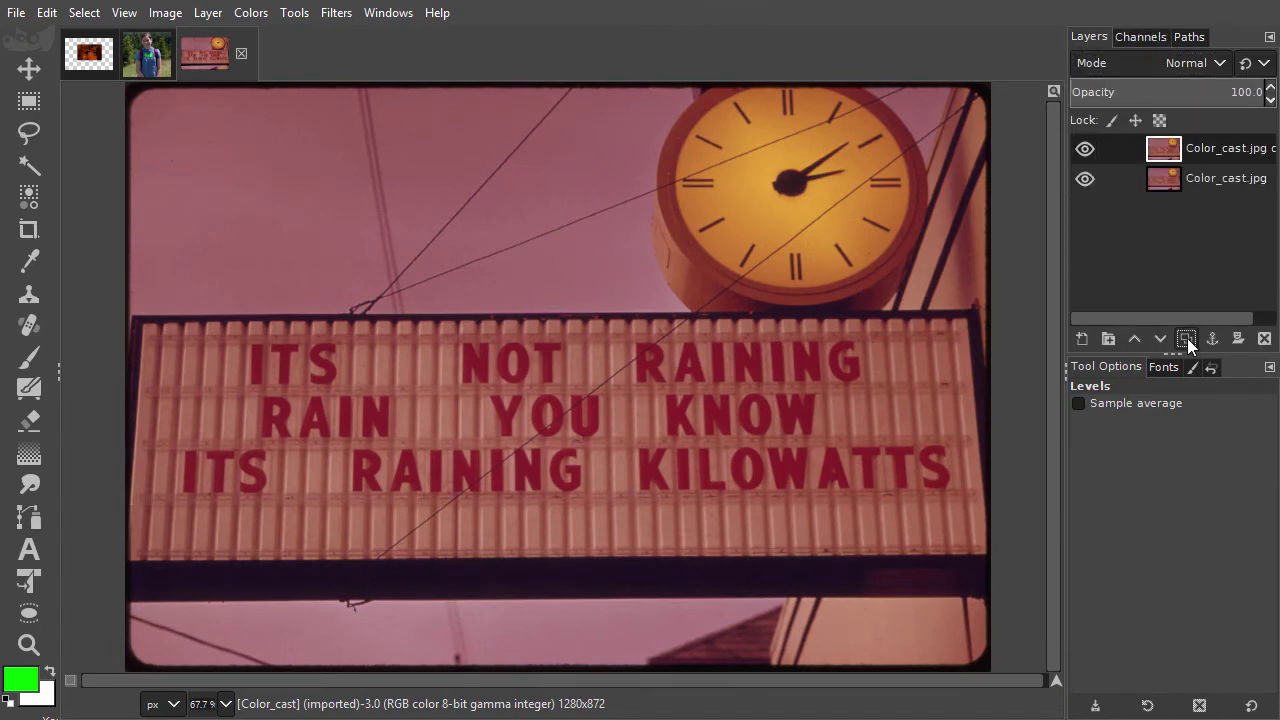
click(1192, 60)
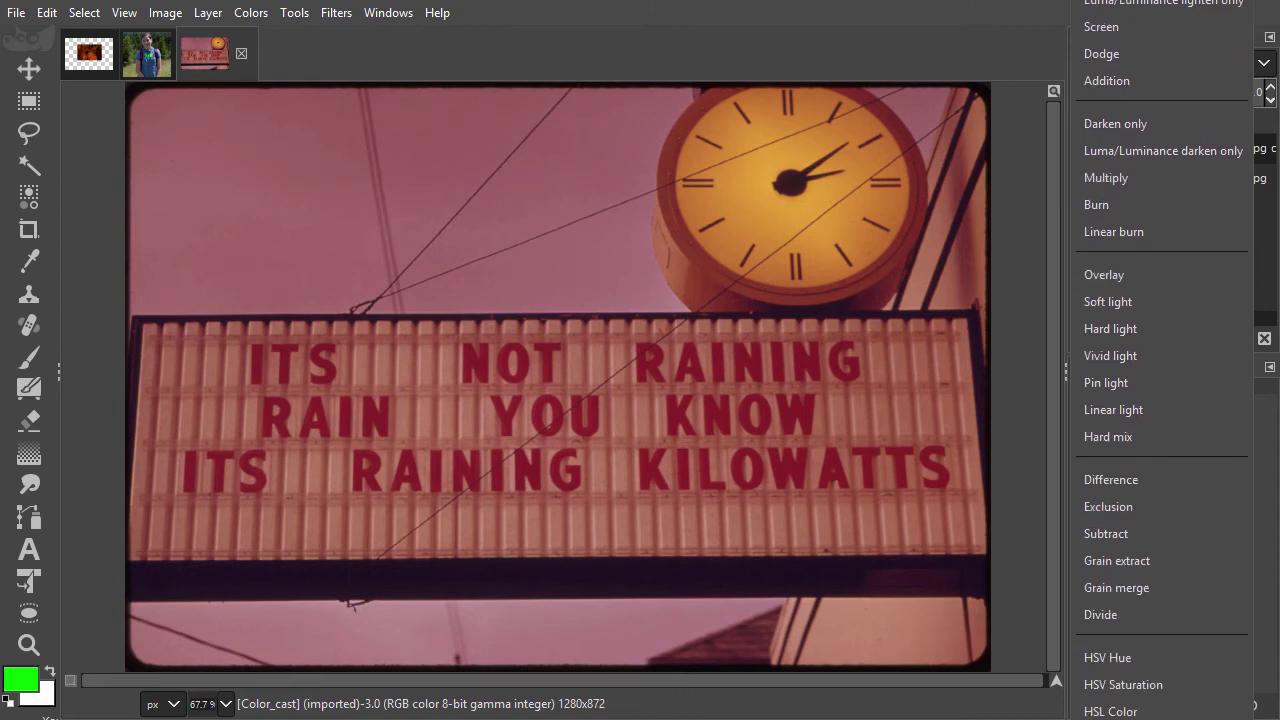
click(1156, 708)
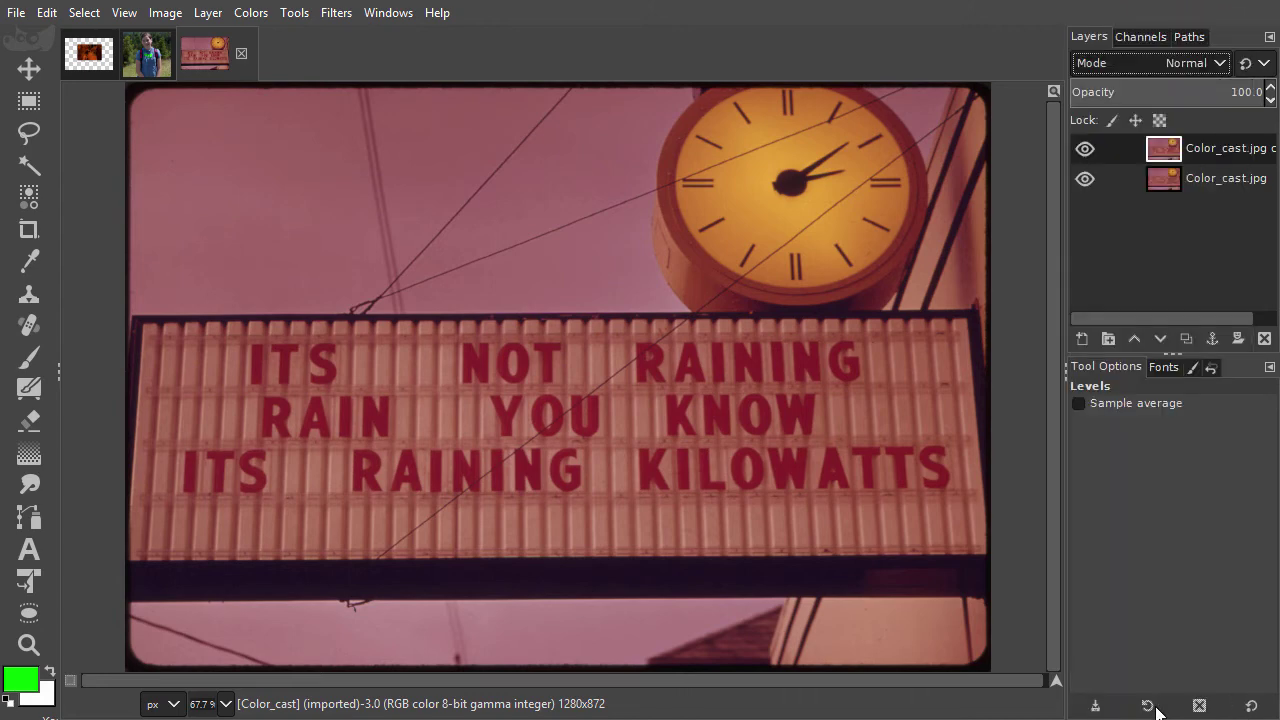
Step: Lower the original layer's Red midtones to 0.55 in Levels, then compare with the top layer toggled
click(1164, 184)
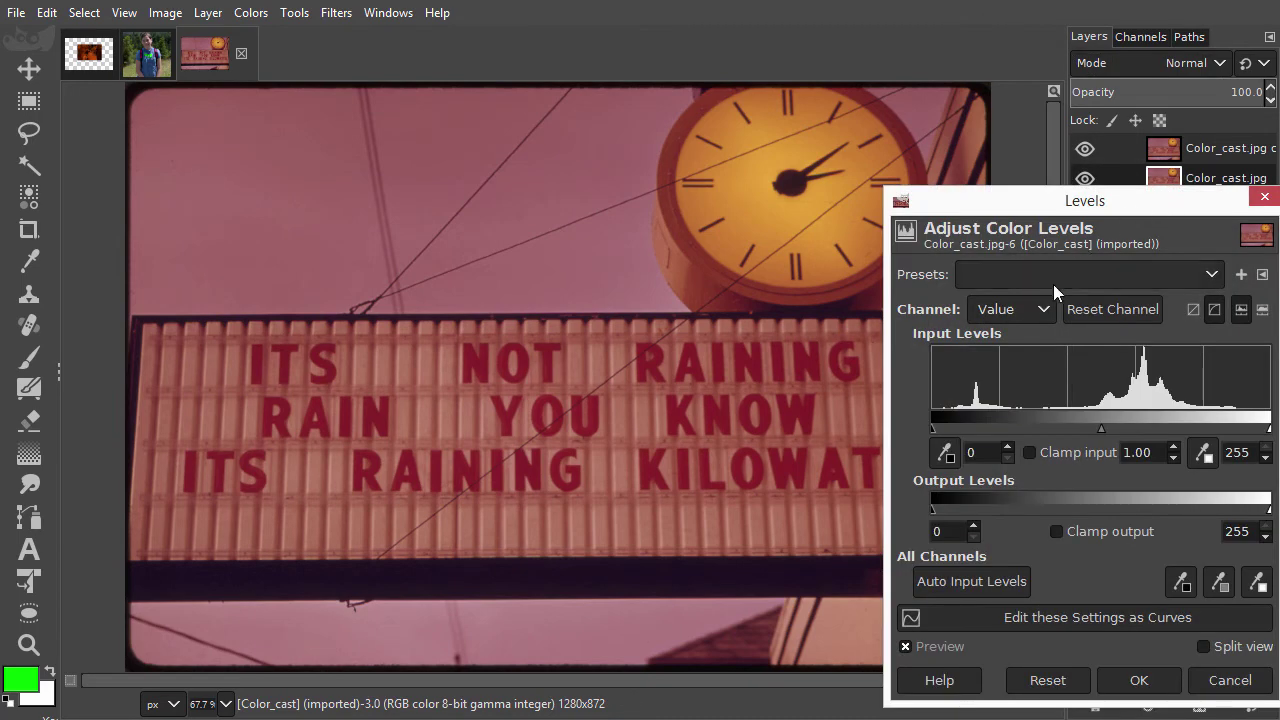
click(1045, 313)
click(1032, 340)
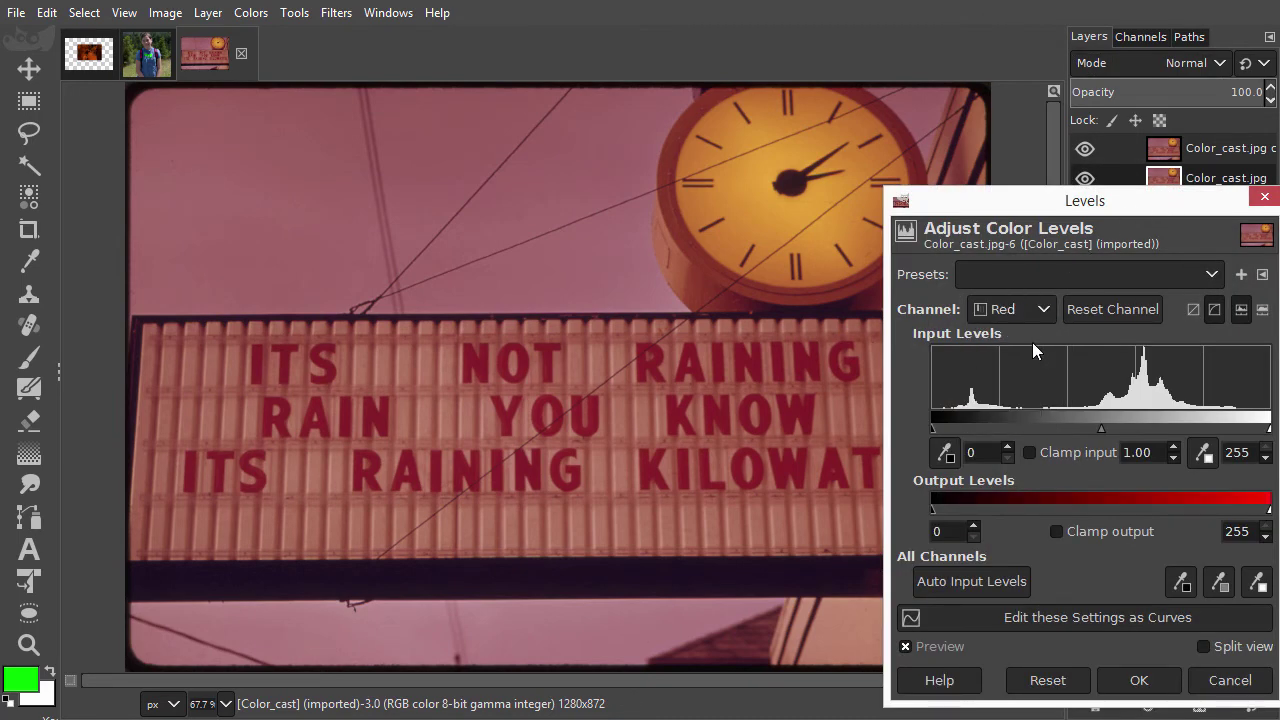
drag(1101, 427, 1144, 427)
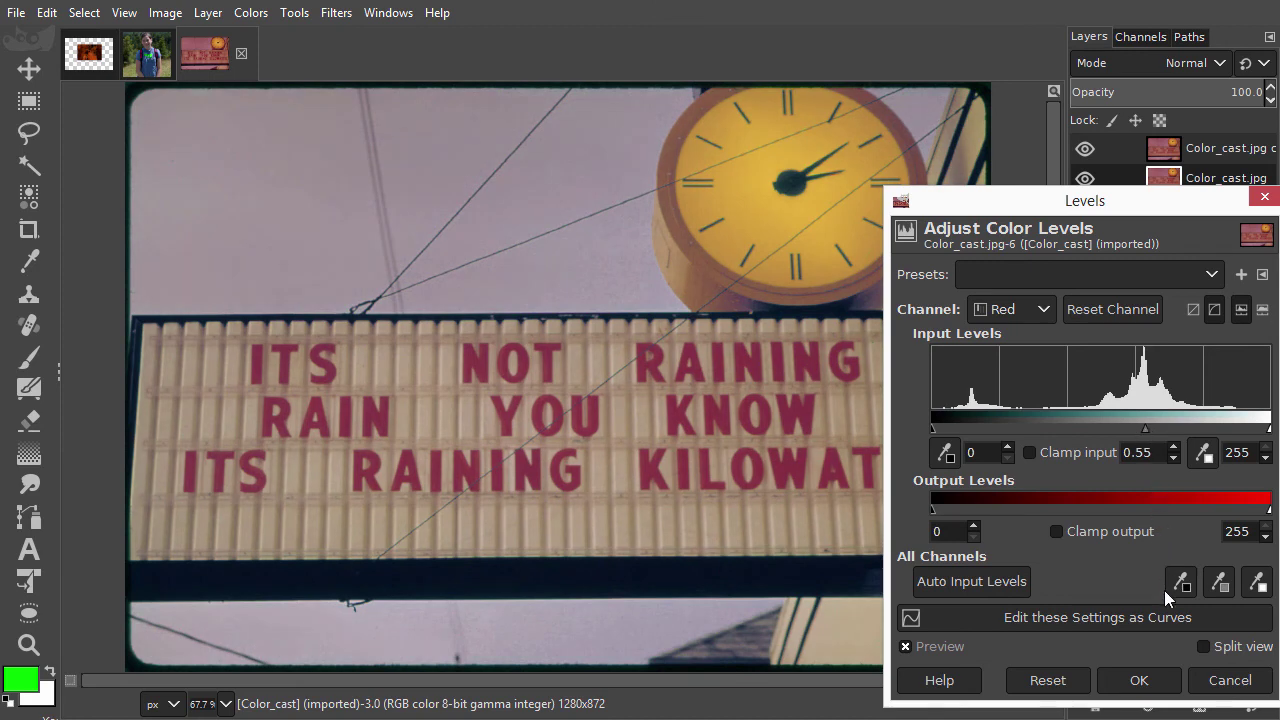
click(1163, 683)
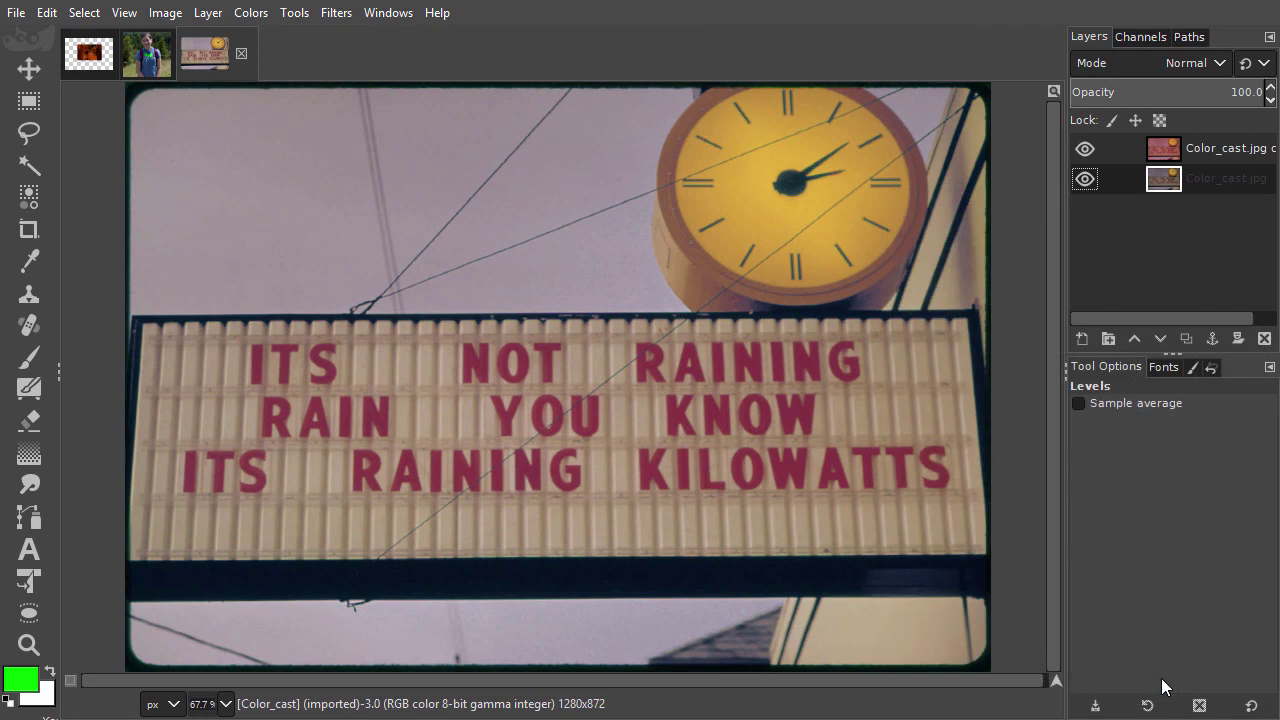
click(1085, 149)
click(1085, 149)
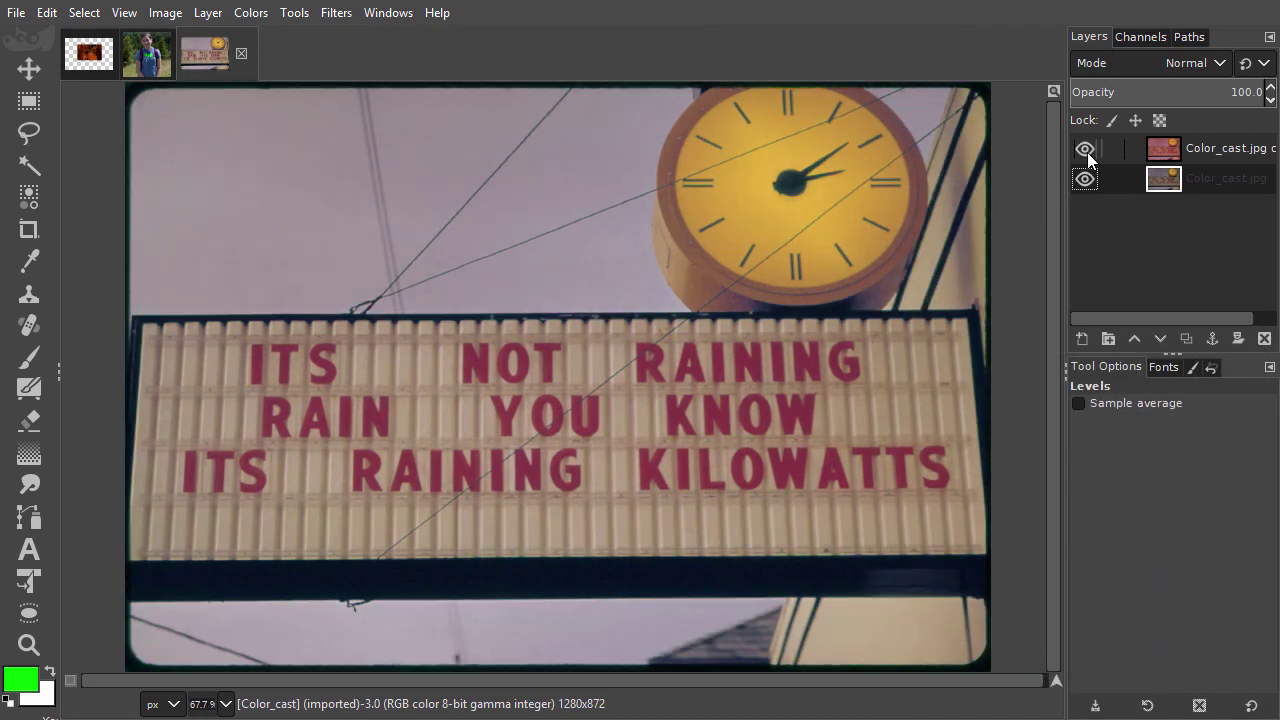